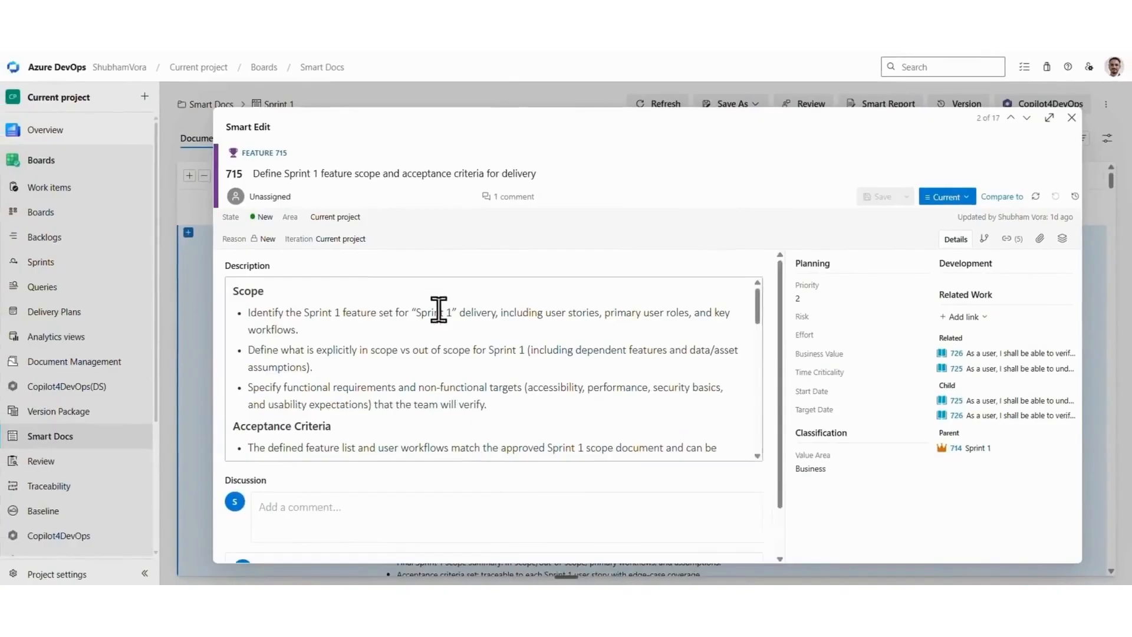
Step: In feature 715's description, turn the edge-case sub-bullets into a numbered list and bold the Internationalization/encoding item
scroll(439, 311, "down", 5)
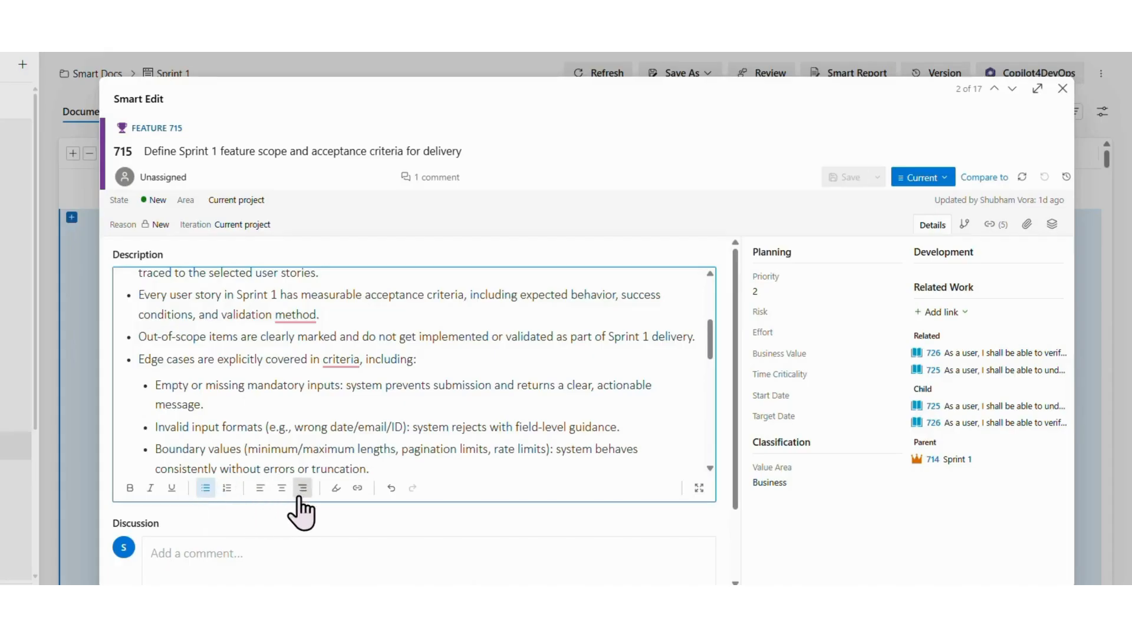
left_click(227, 487)
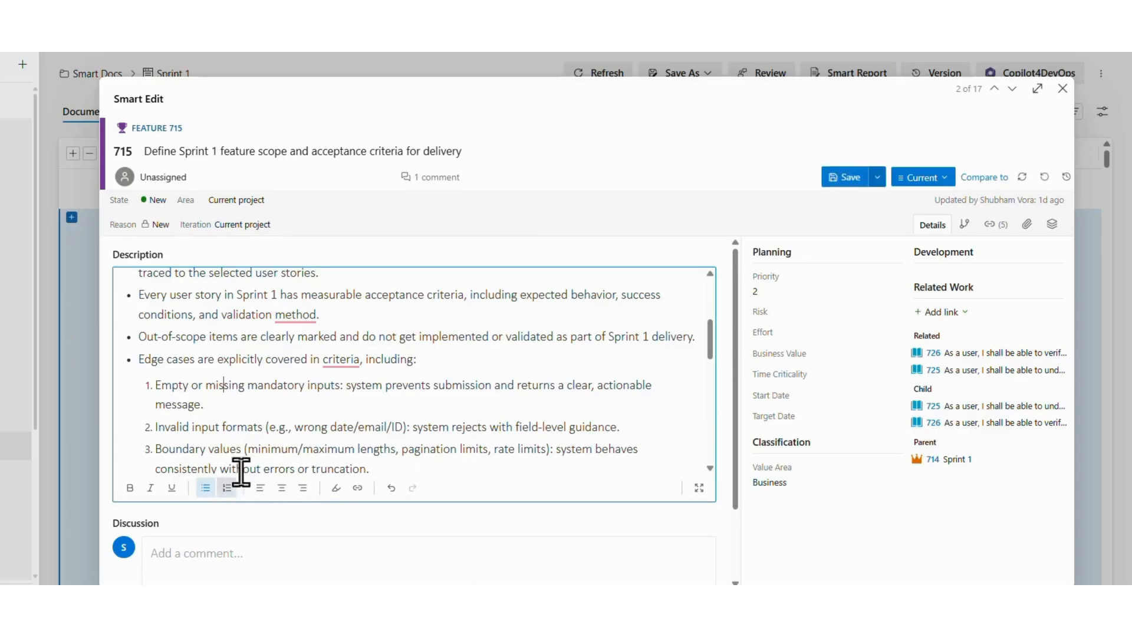
scroll(277, 407, "down", 3)
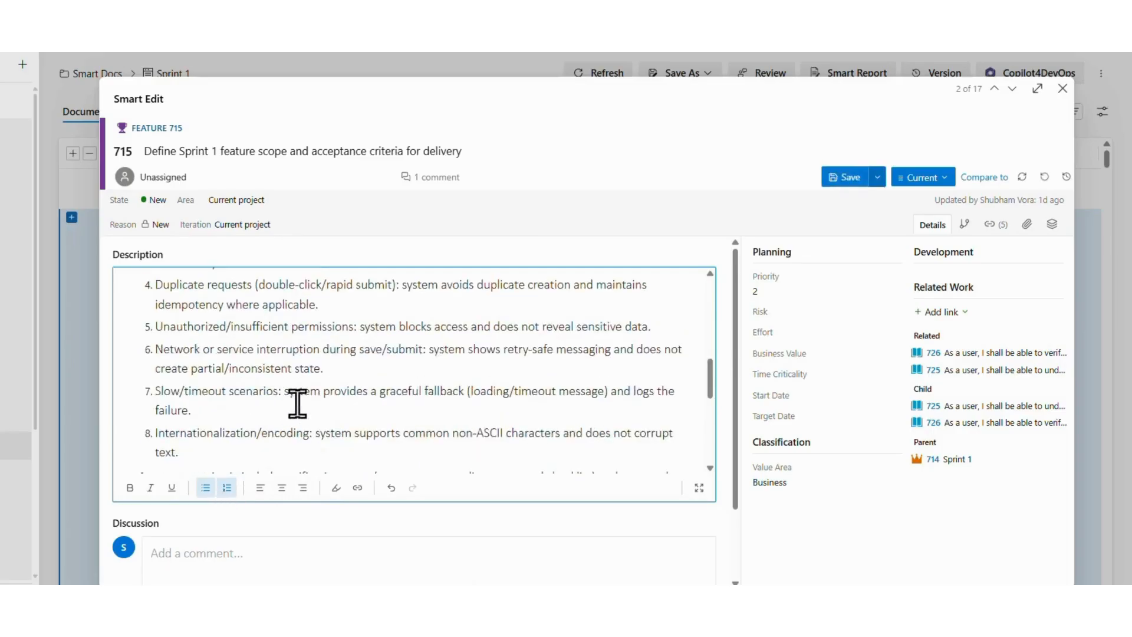
left_click_drag(192, 463, 147, 430)
left_click(130, 488)
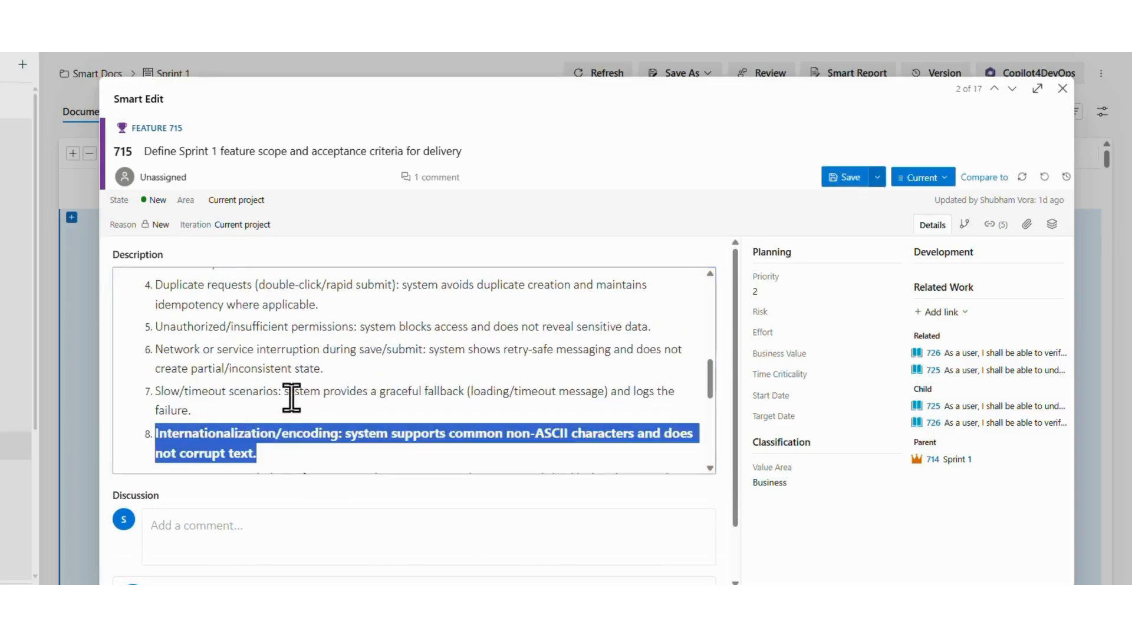
left_click(331, 392)
Step: Save the description changes to feature 715 and close its Smart Edit window
scroll(442, 390, "down", 5)
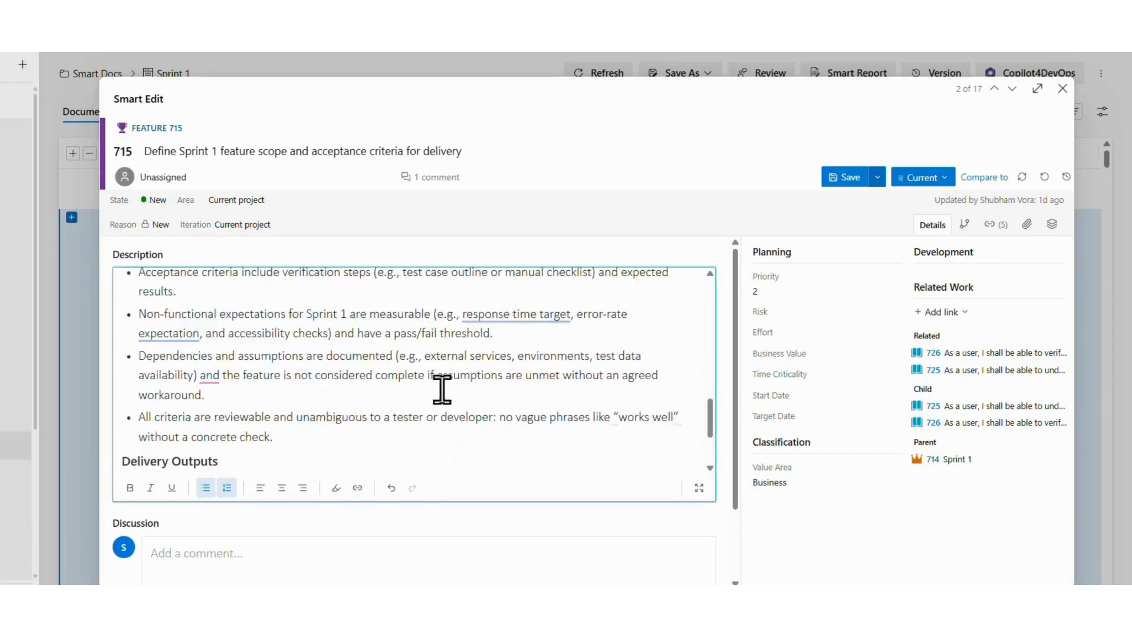
left_click(358, 487)
left_click(378, 443)
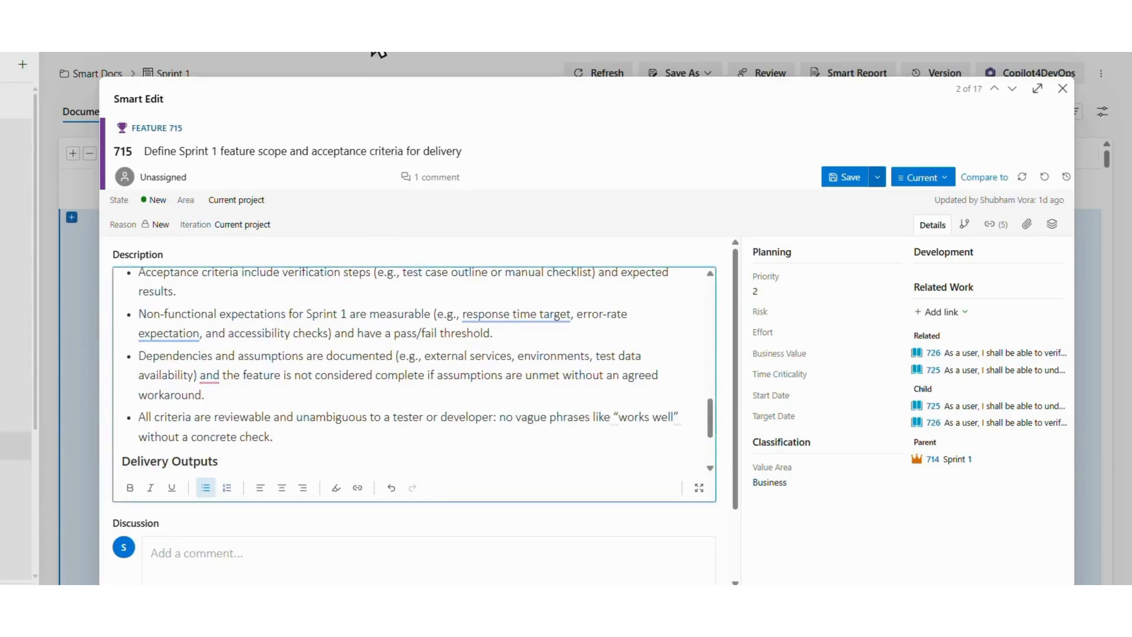
left_click(840, 178)
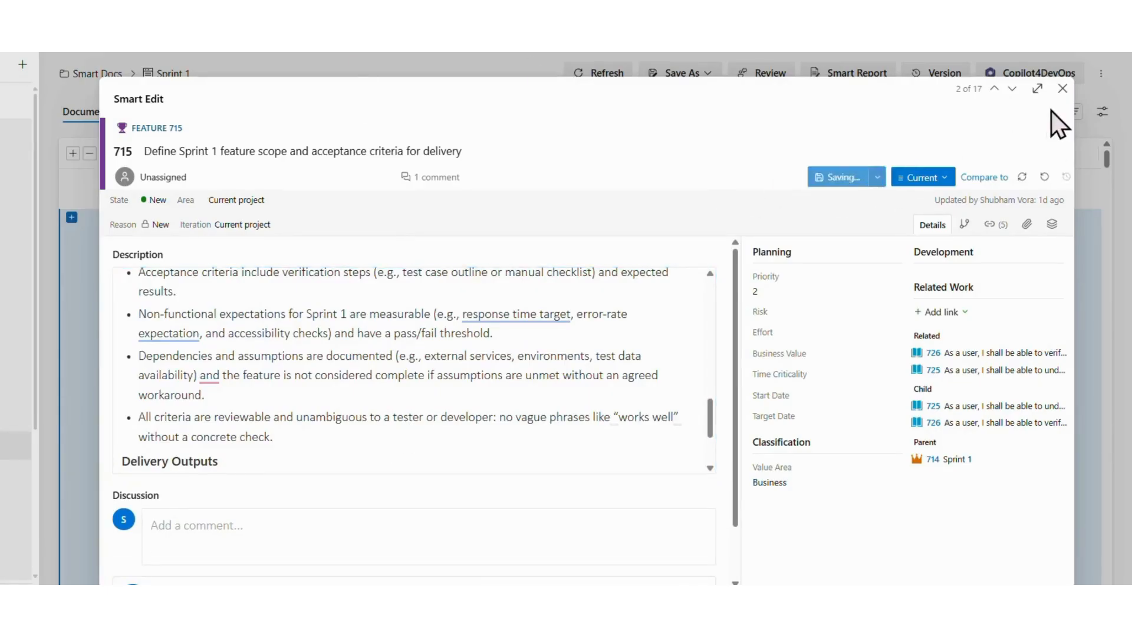
left_click(1062, 91)
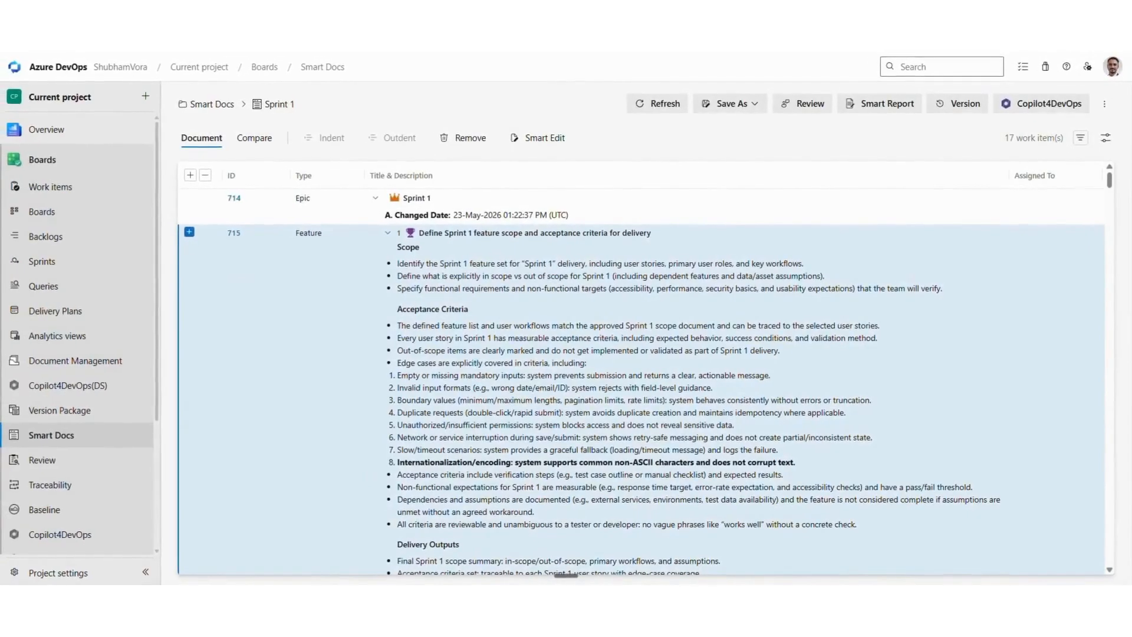
Step: Add Priority as an extra column after Assigned To in the Sprint 1 document and apply it
left_click(1107, 139)
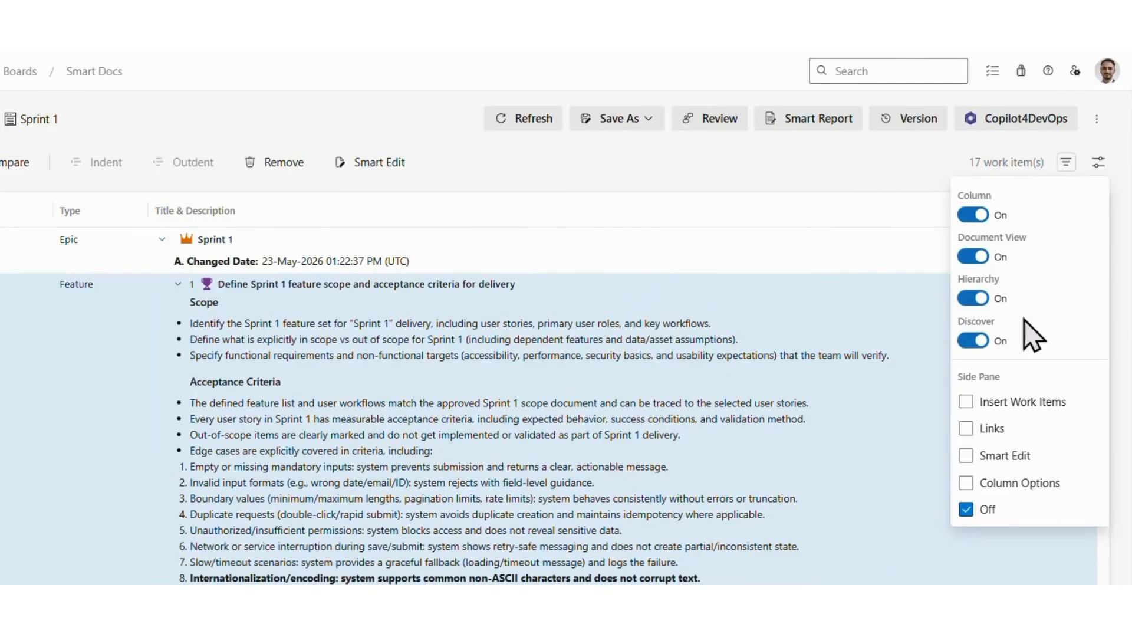
left_click(1009, 487)
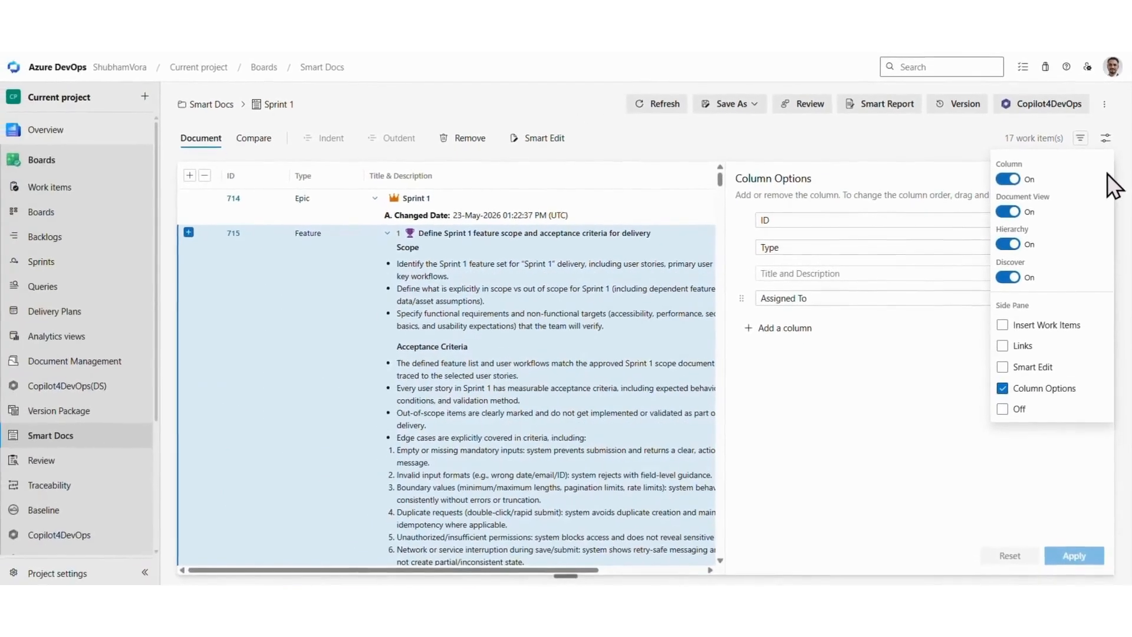
left_click(808, 491)
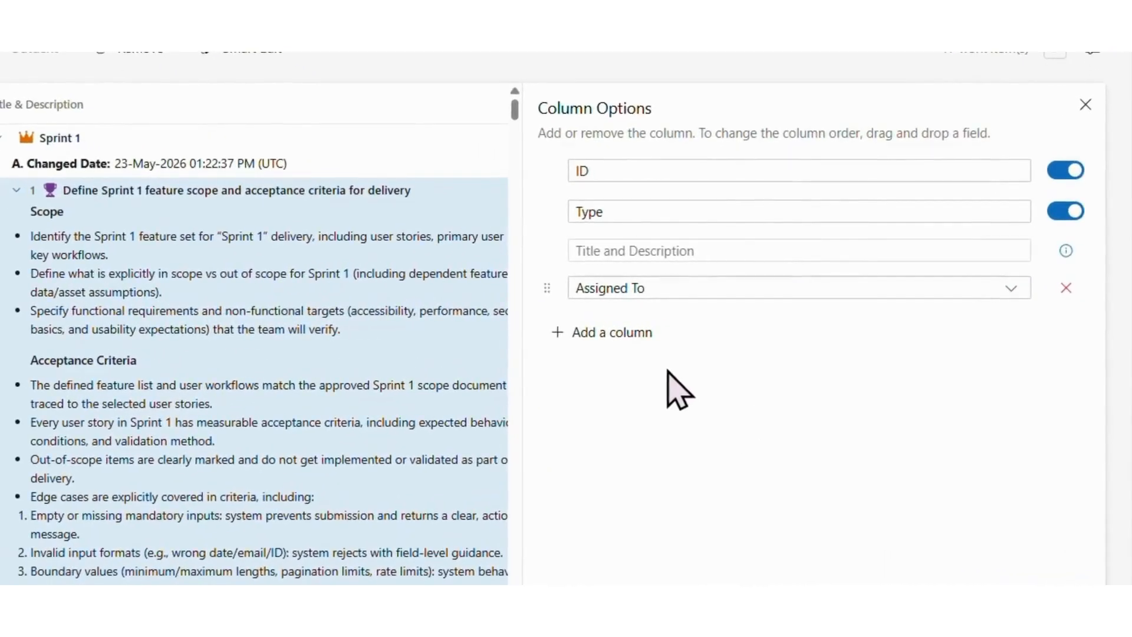
left_click(614, 332)
left_click(648, 324)
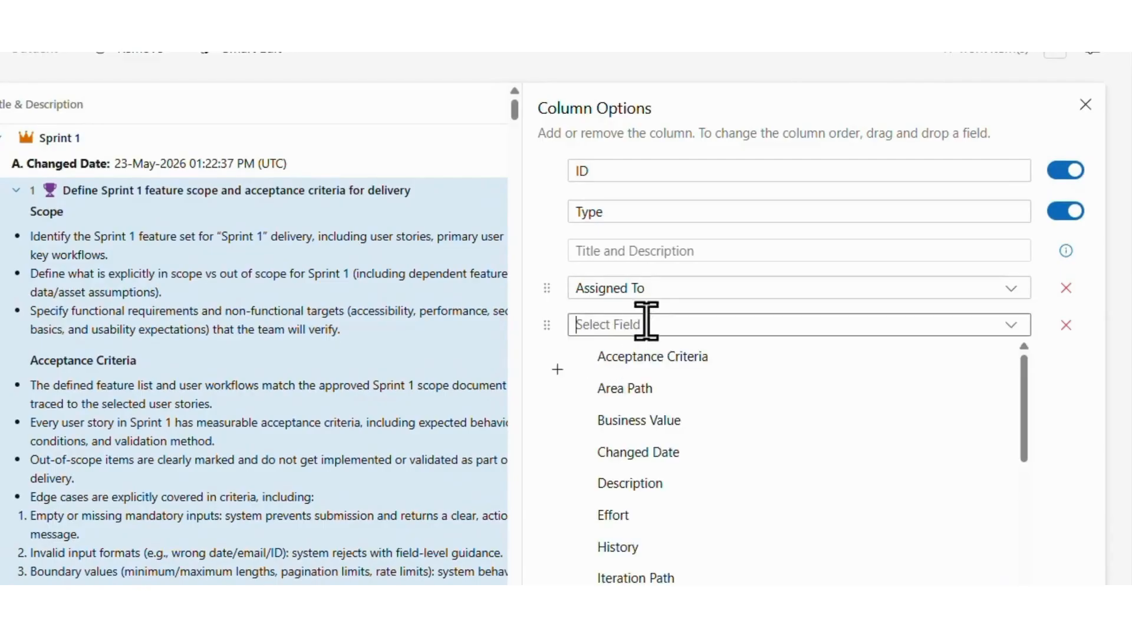
scroll(649, 472, "down", 5)
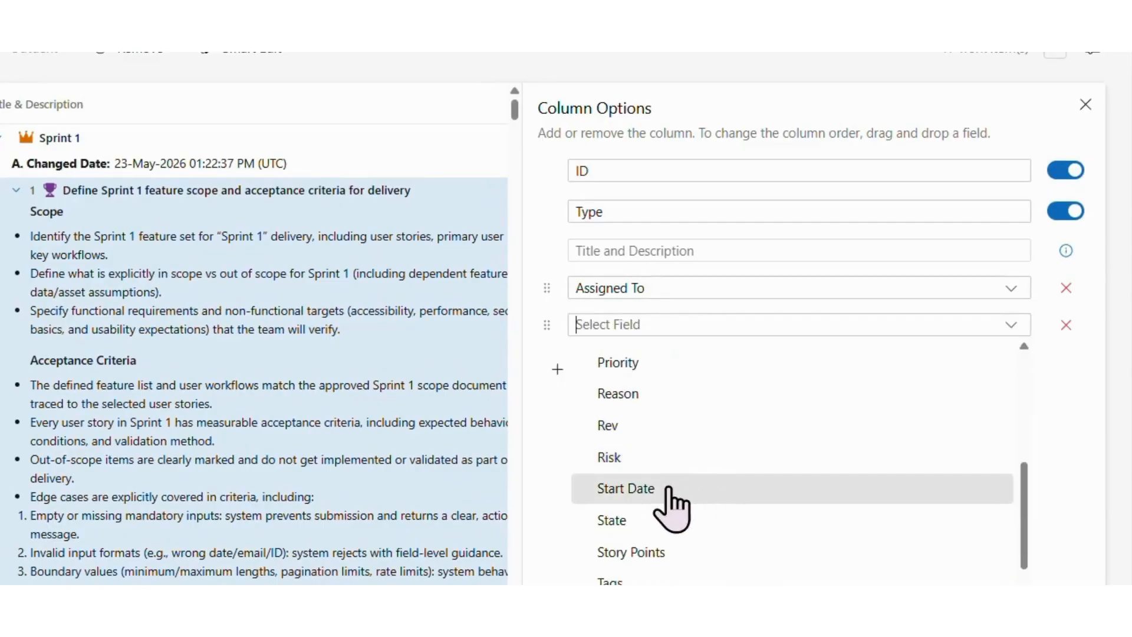
left_click(631, 363)
left_click(1073, 565)
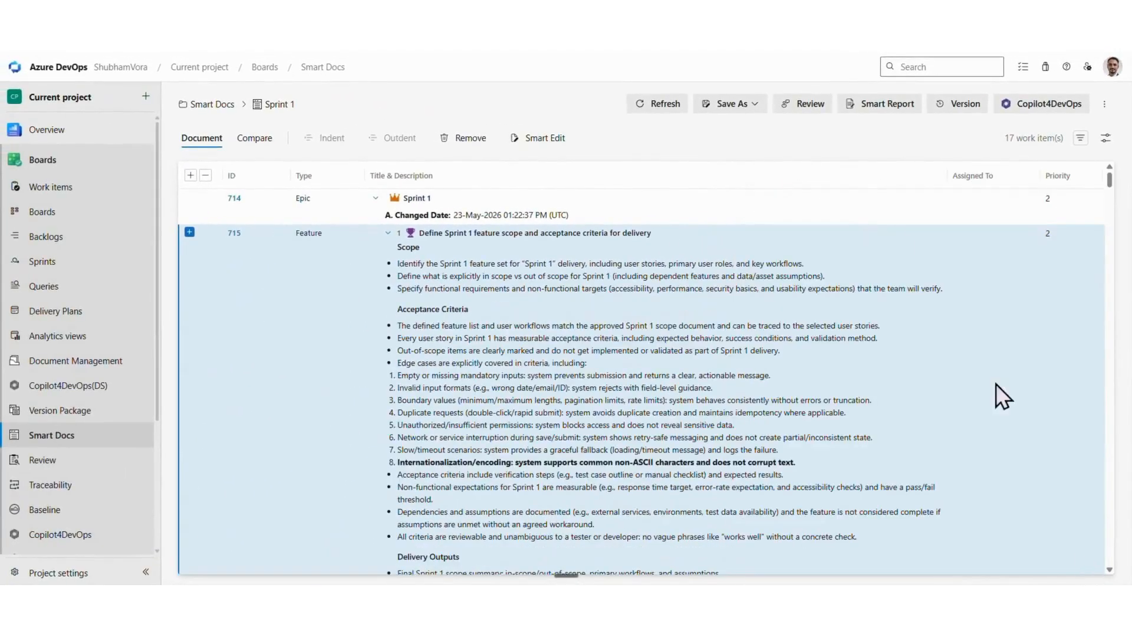
Step: Switch the document's Column display off and back on
left_click(1106, 137)
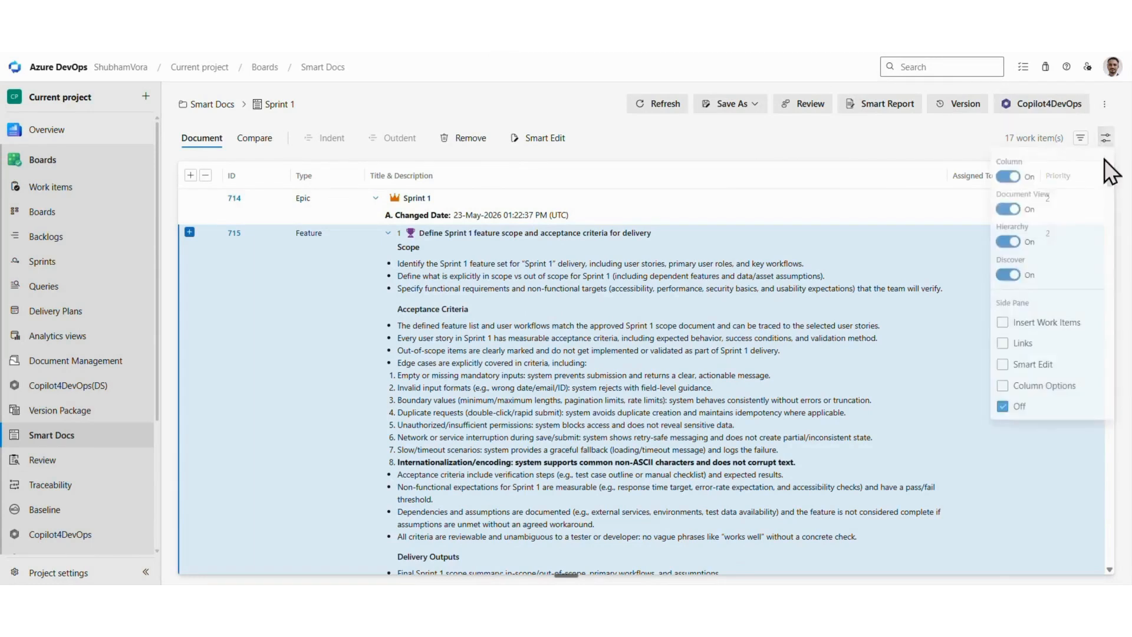
left_click(1008, 179)
left_click(1008, 178)
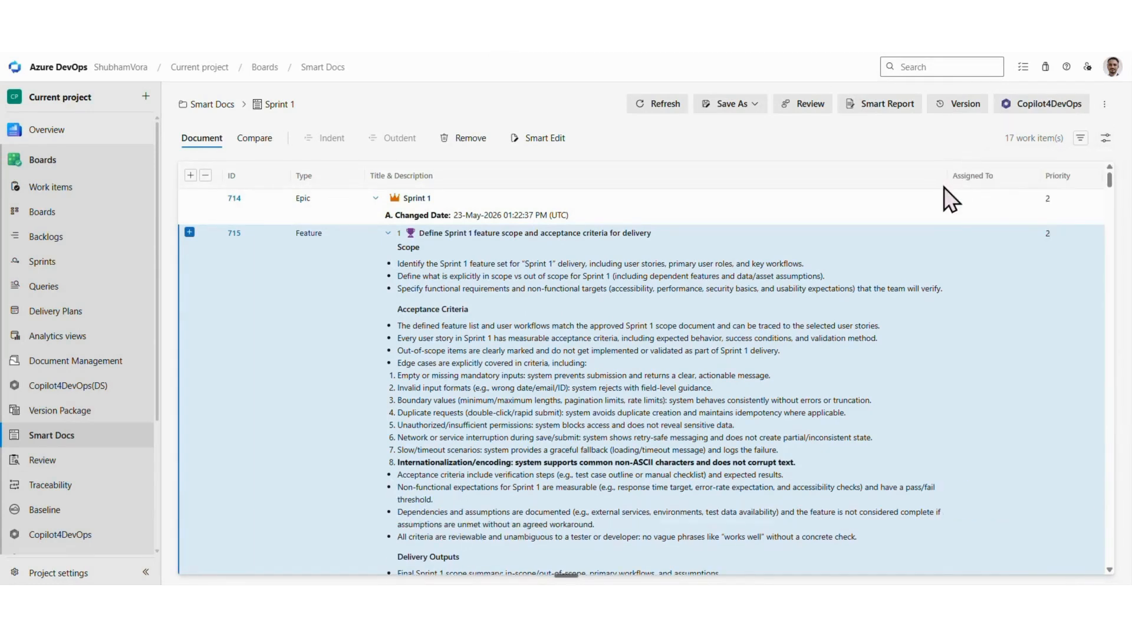
Step: Switch Document View off to show only work item titles, and turn it back on
scroll(1012, 348, "down", 5)
scroll(1010, 335, "down", 5)
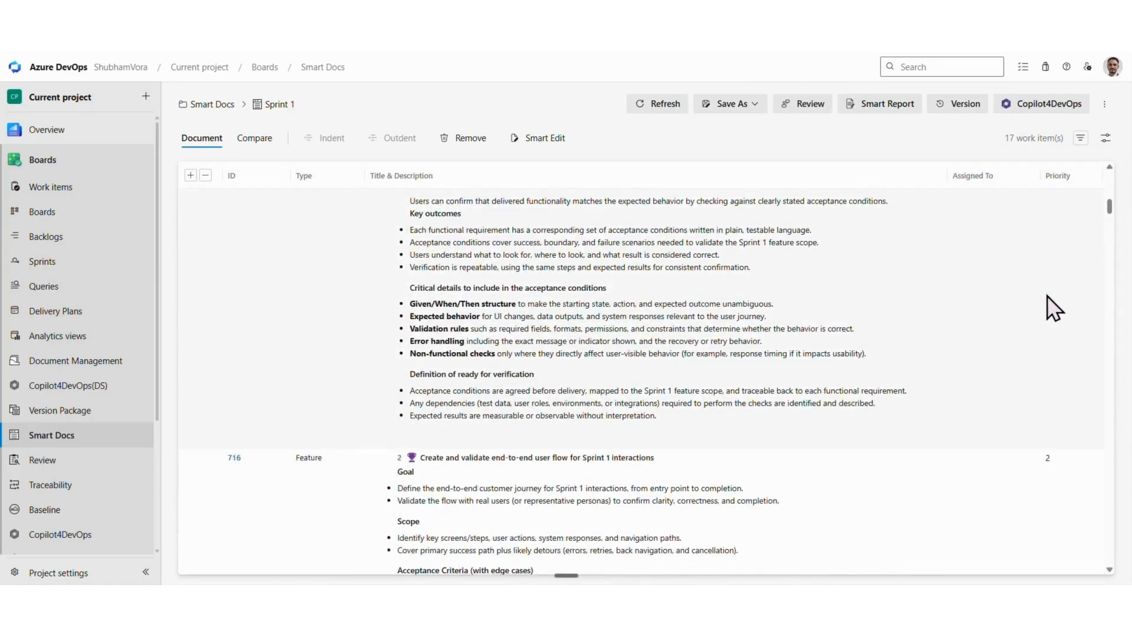
left_click(1106, 137)
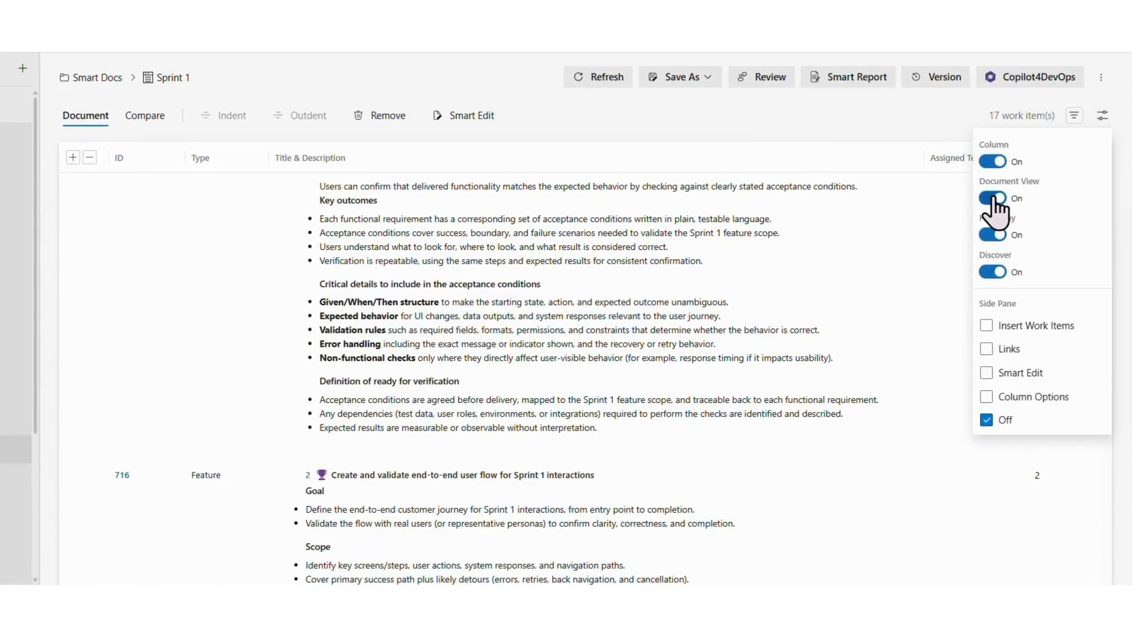
left_click(994, 199)
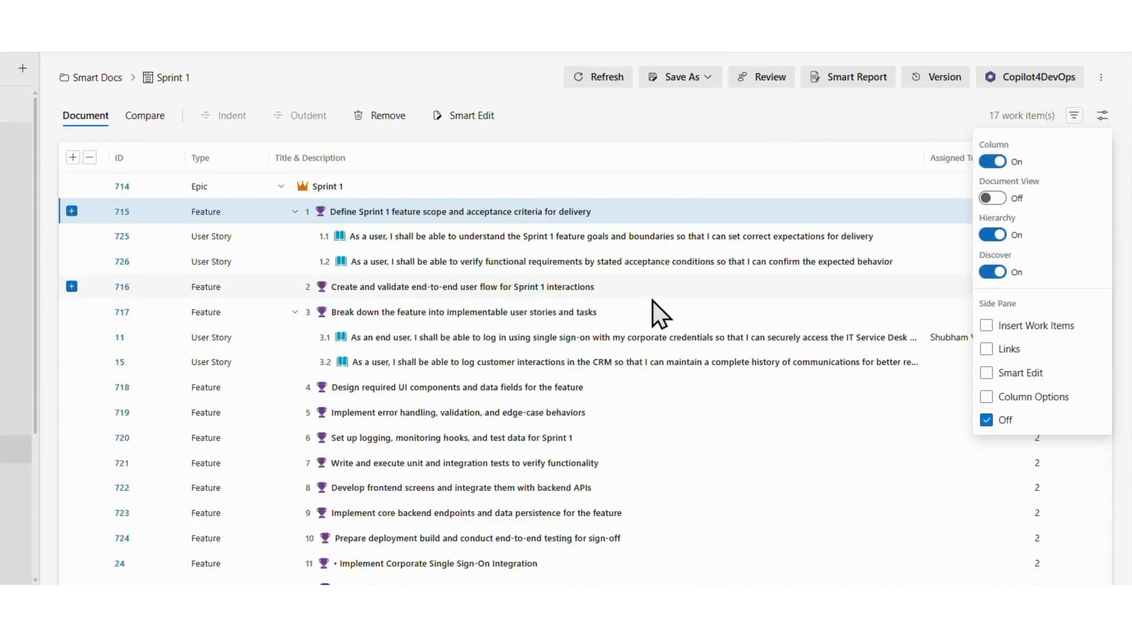
left_click(994, 201)
Step: Turn off Hierarchy and Document View so the work items show as a flat list of titles
left_click(992, 235)
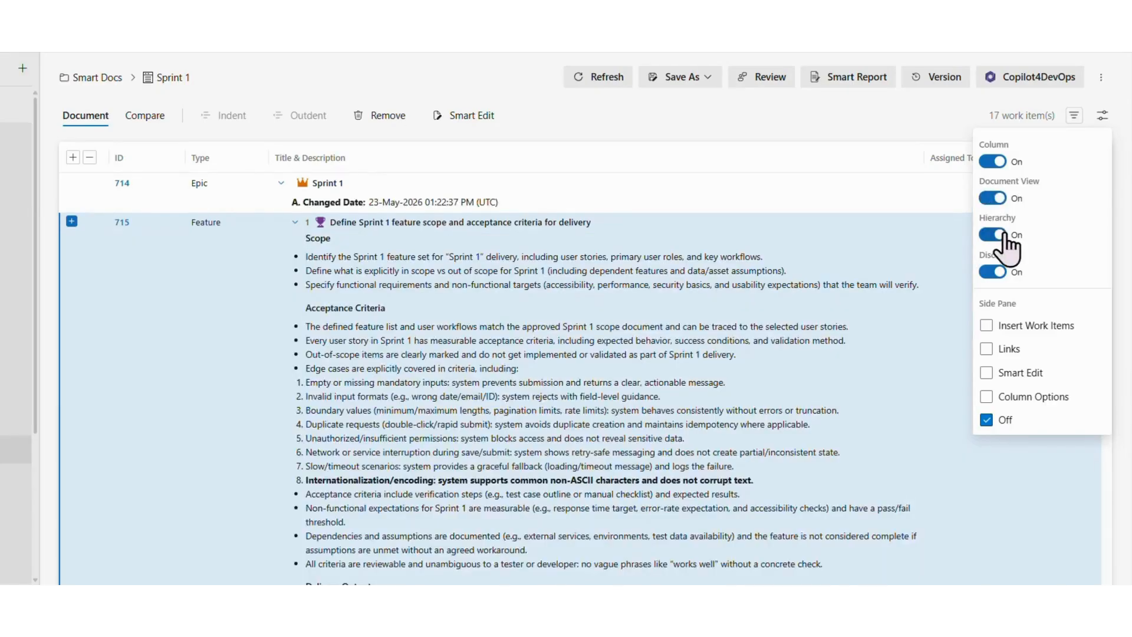
scroll(606, 241, "down", 3)
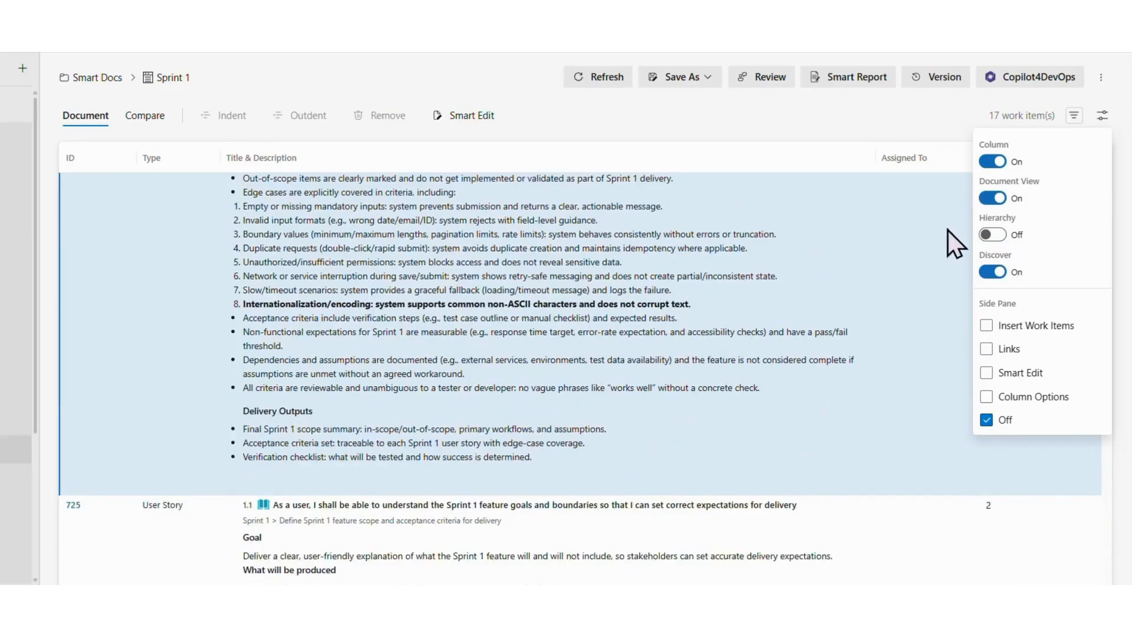
left_click(991, 201)
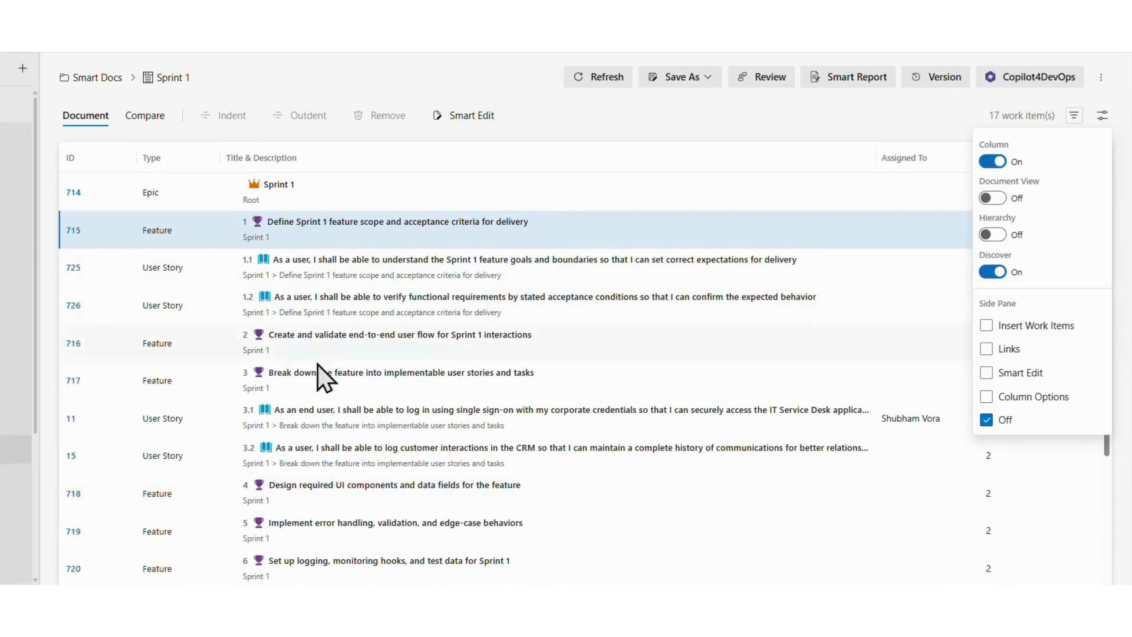
scroll(354, 501, "down", 3)
scroll(437, 453, "up", 3)
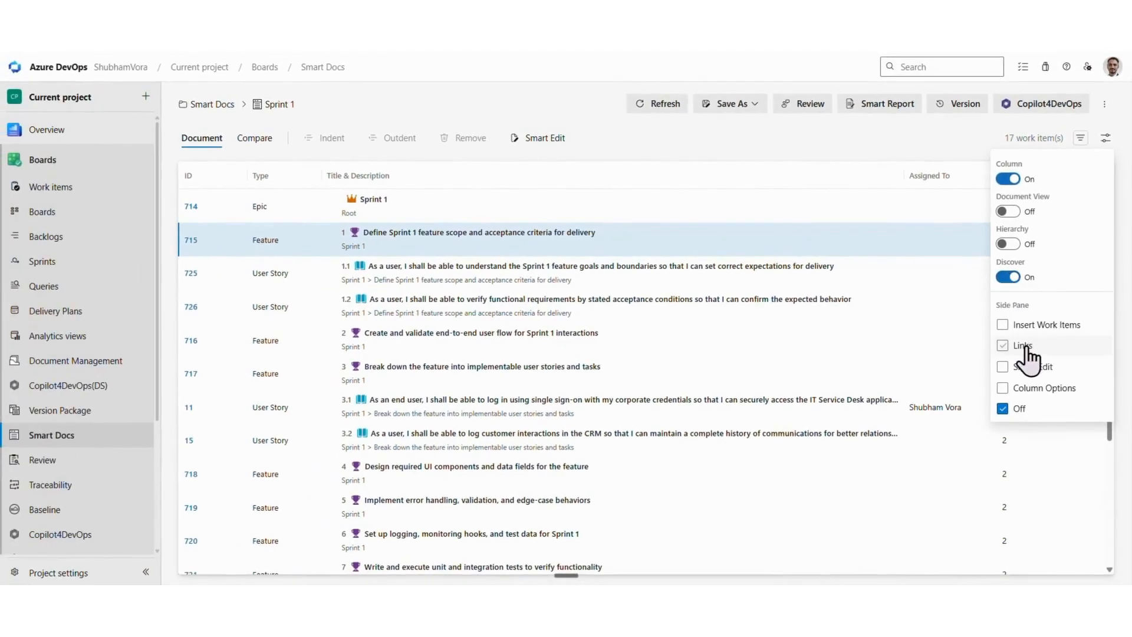
Step: Show feature 715's links in the side pane and switch the pane to Smart Edit
left_click(1024, 349)
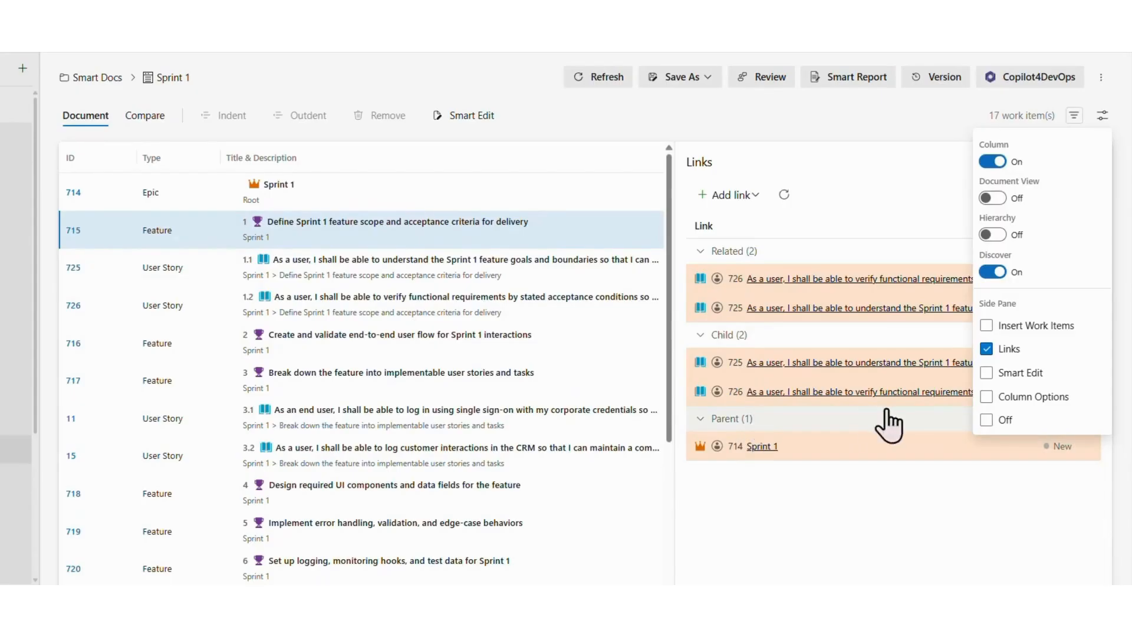
left_click(987, 375)
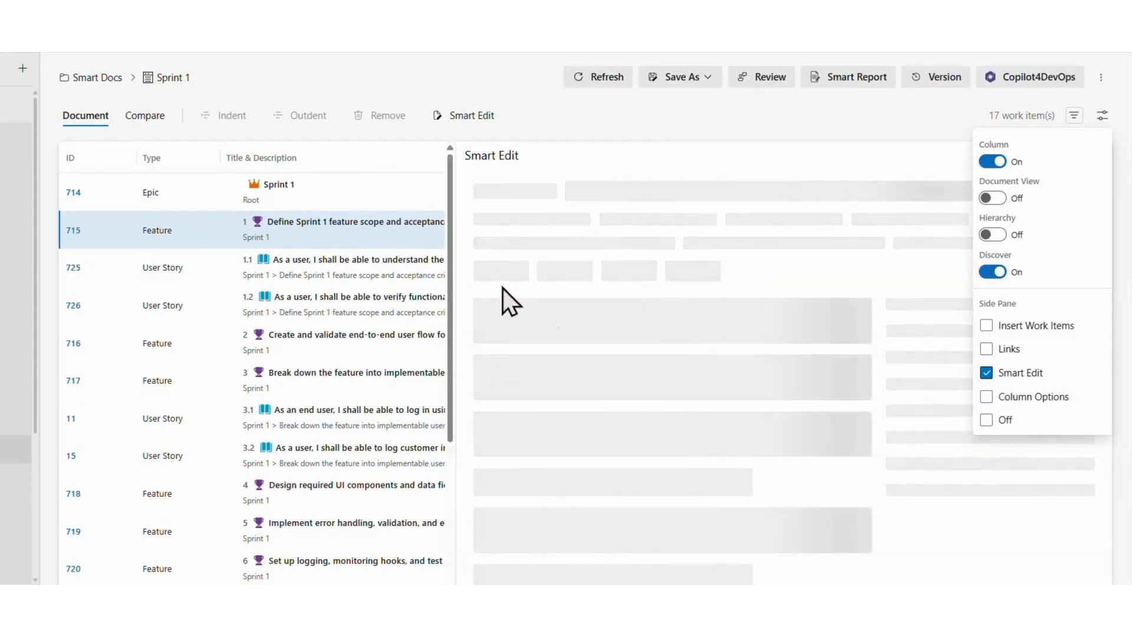
left_click(879, 168)
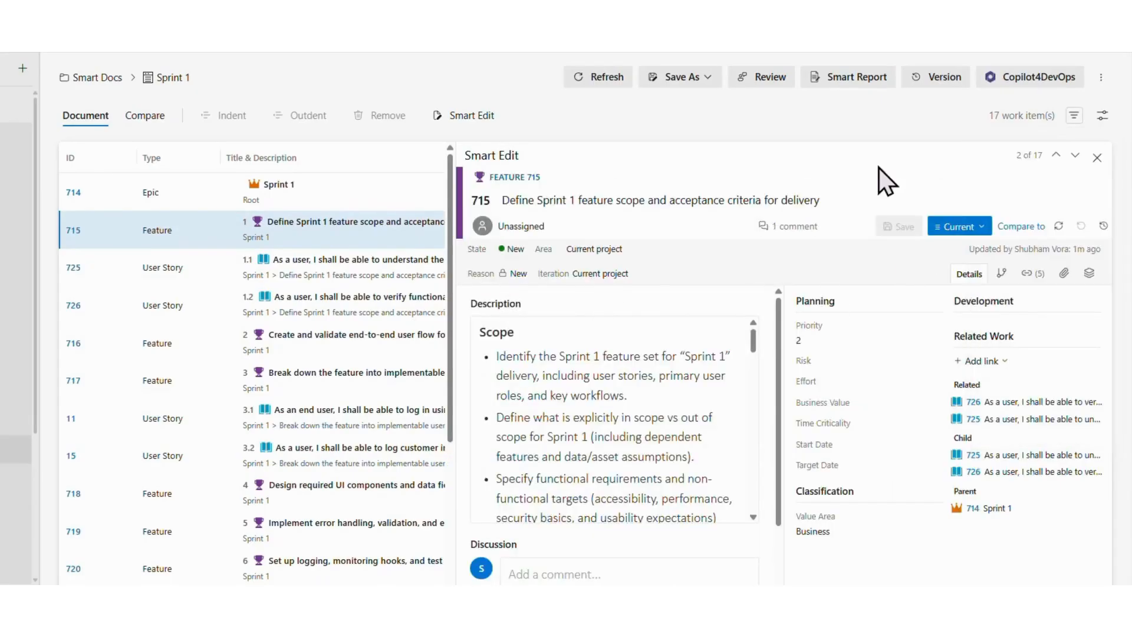
Step: Step through the work items after feature 715 in the Smart Edit pane, up to feature 716
left_click(1074, 158)
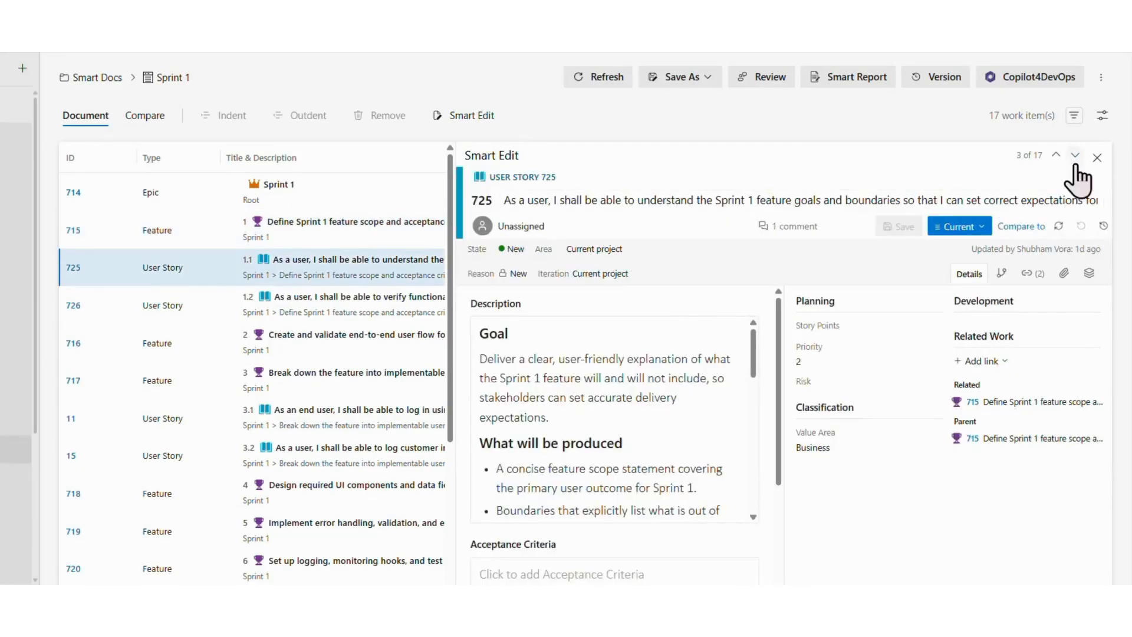
left_click(1072, 159)
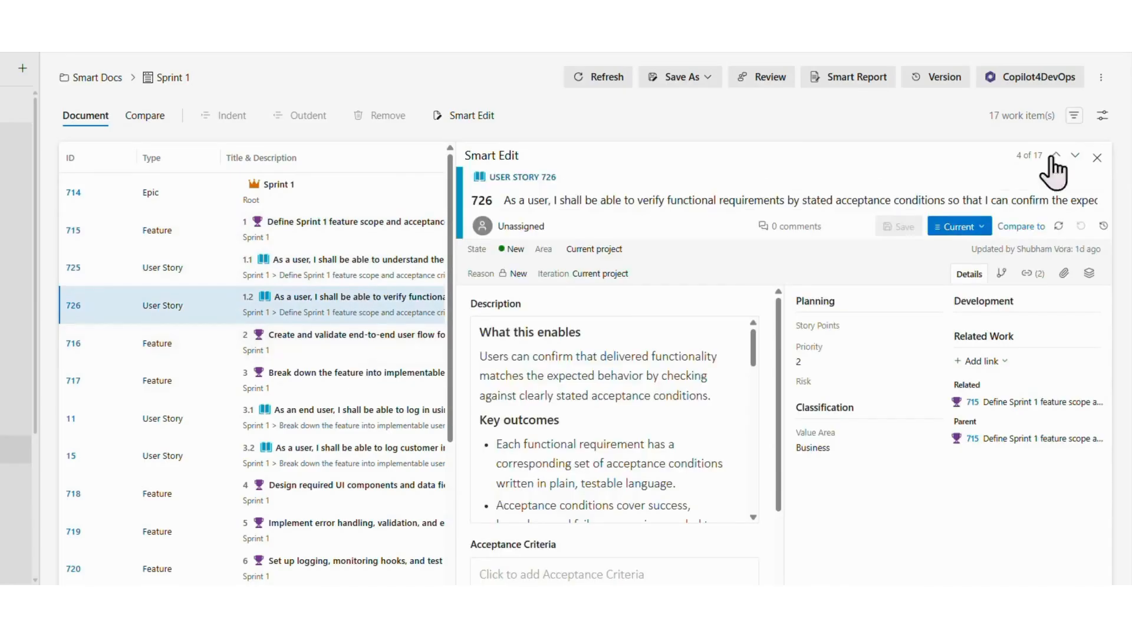
left_click(1076, 156)
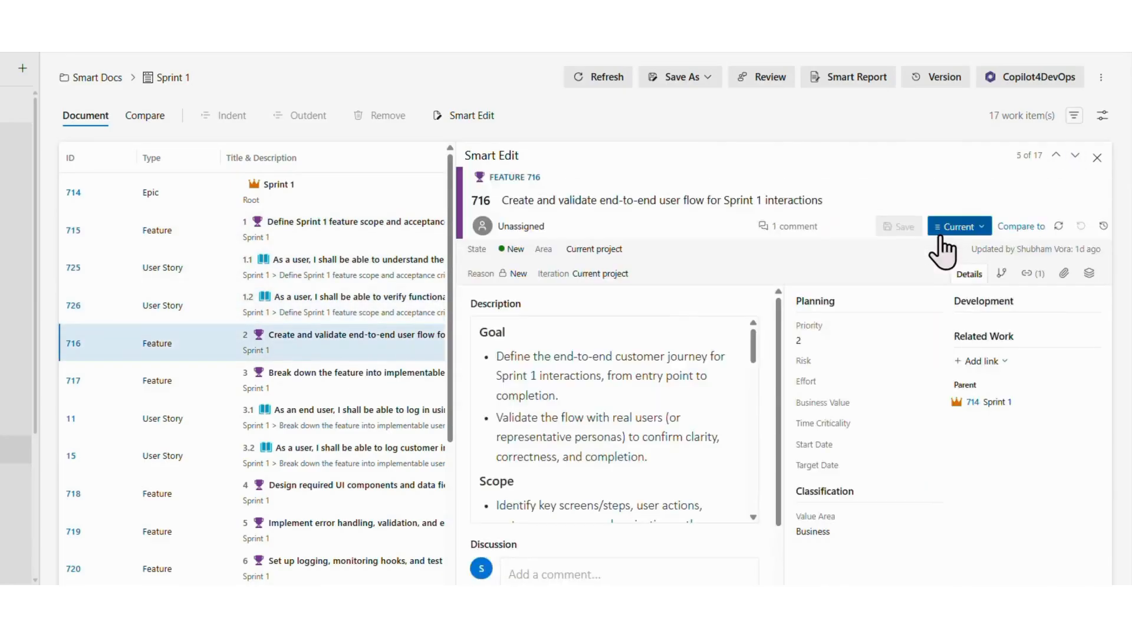
Step: Start a bulk edit of the document's work items, limited to the User Story type
left_click(1101, 77)
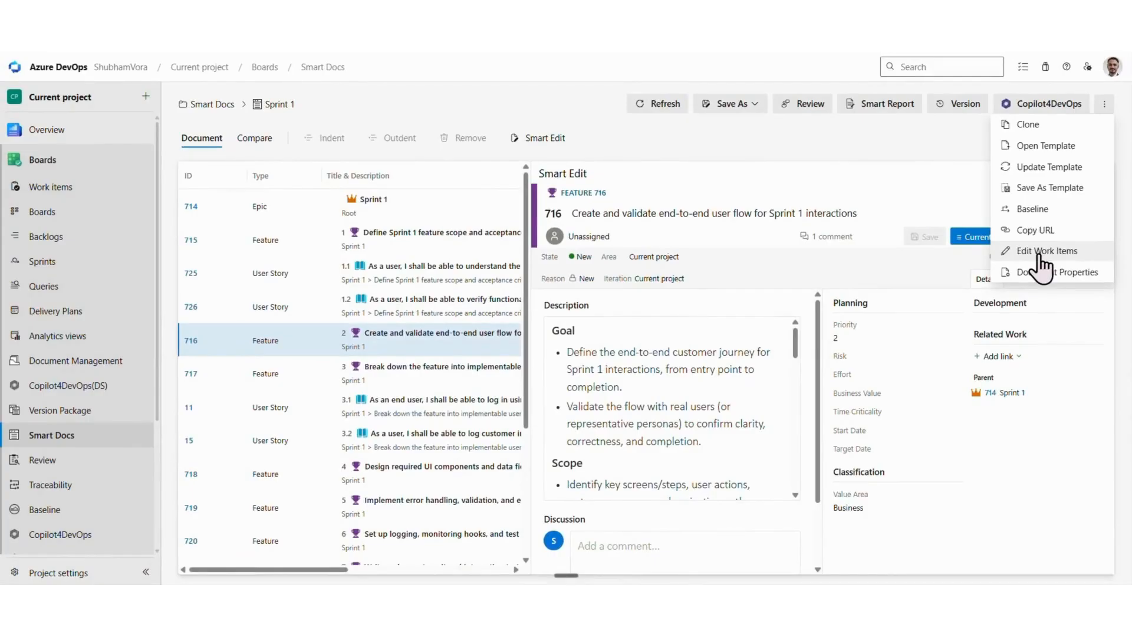
left_click(1040, 256)
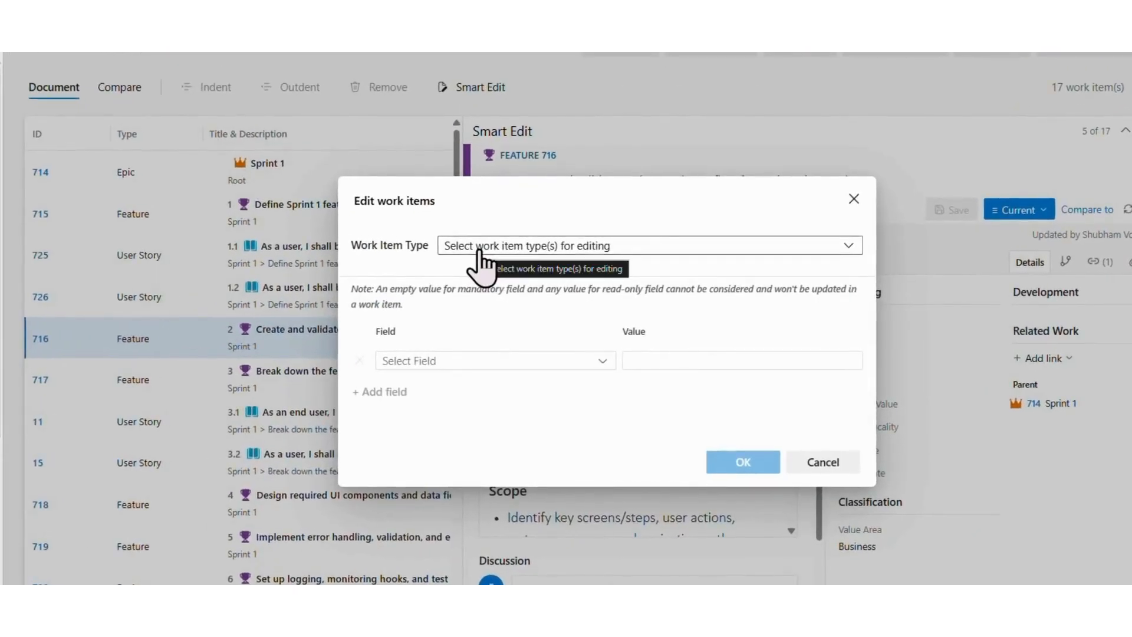
left_click(479, 248)
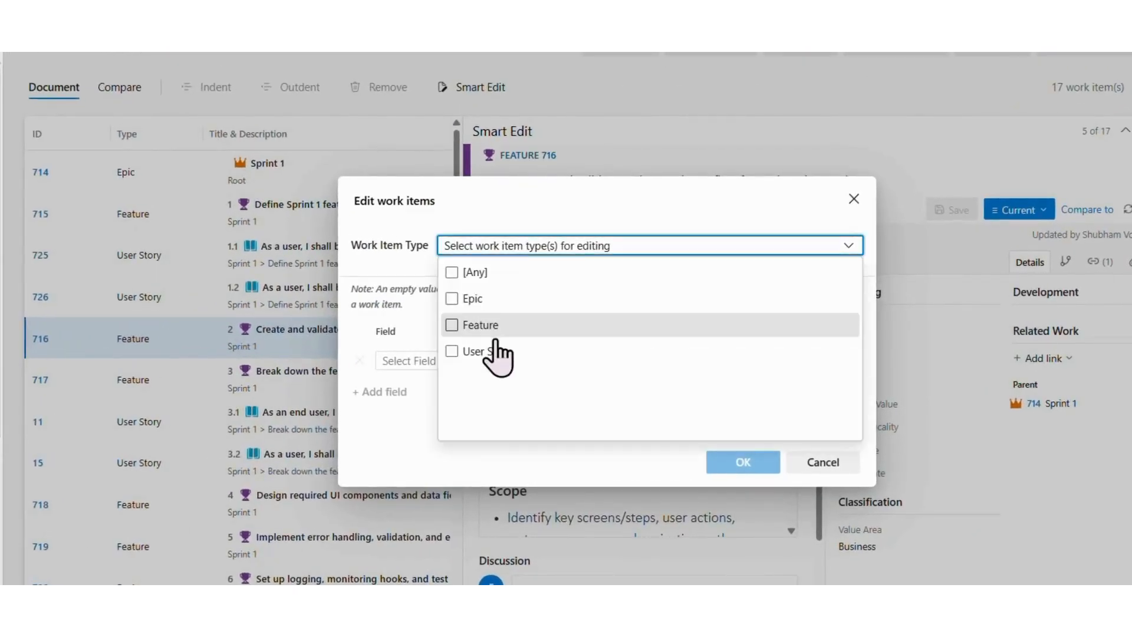
left_click(477, 351)
left_click(409, 341)
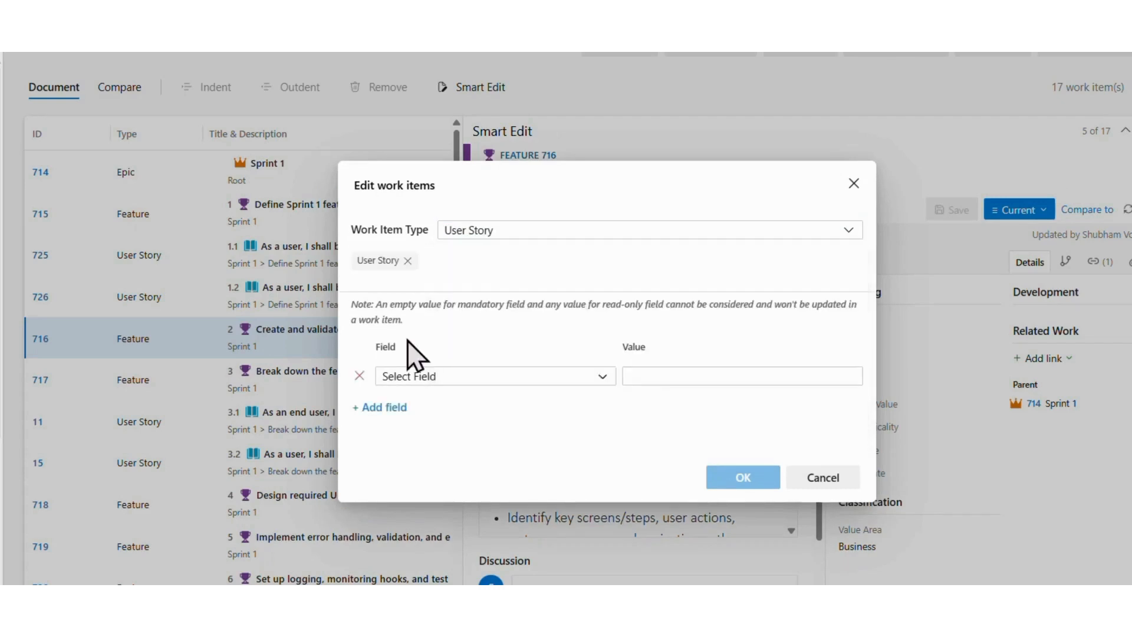
Step: Bulk-set the Priority of the User Story work items to 2 and check the field on user story 725 in Smart Edit
left_click(420, 378)
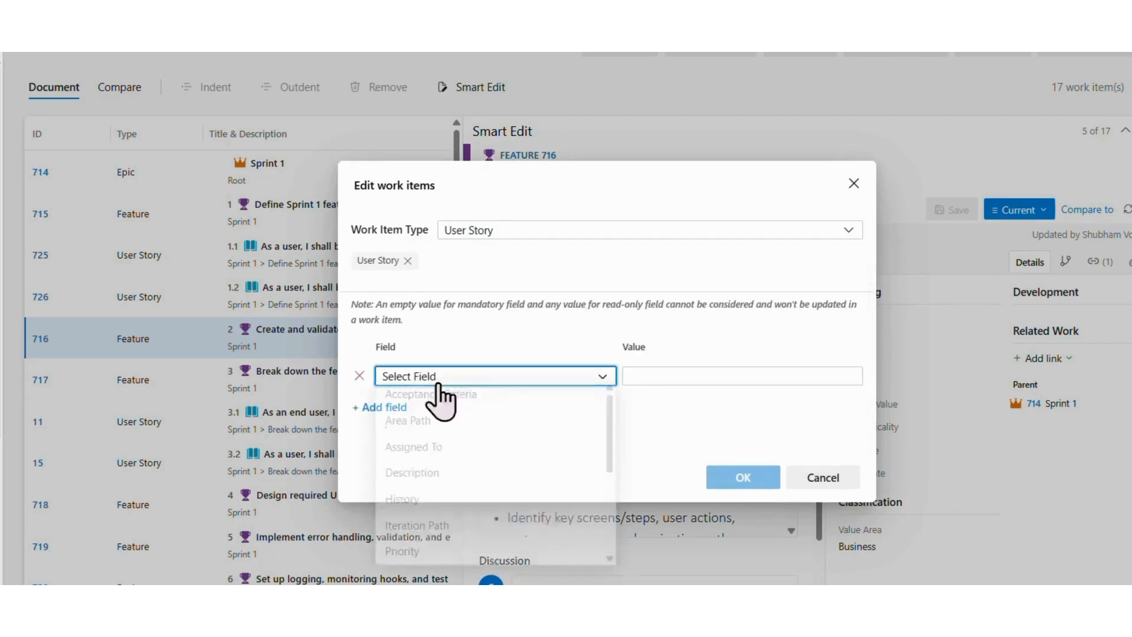
left_click(443, 557)
left_click(751, 374)
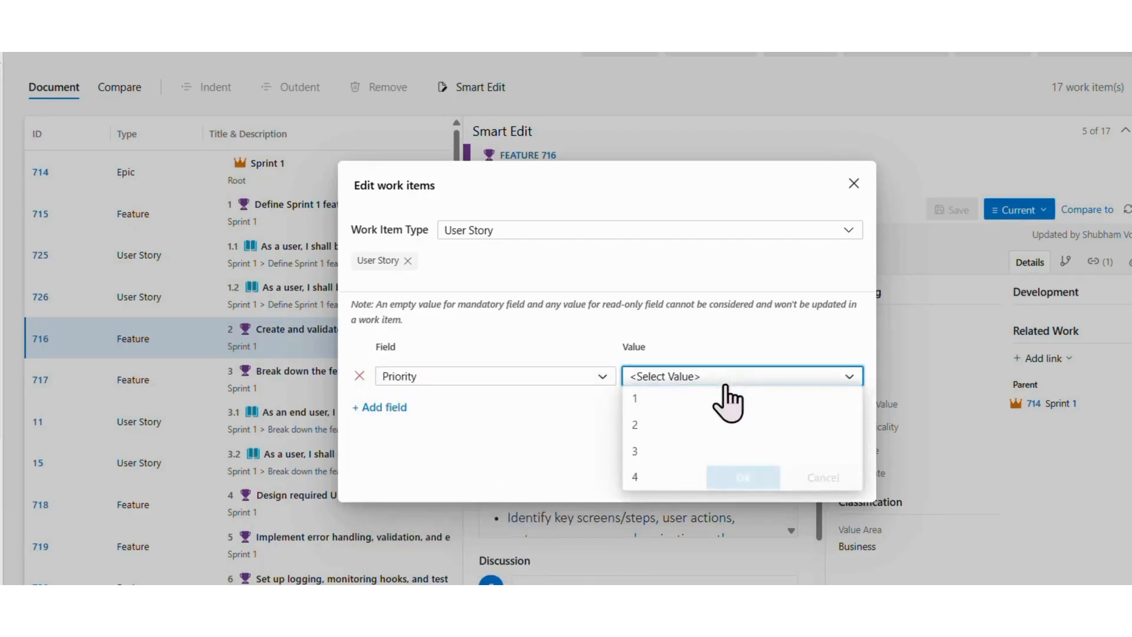
left_click(657, 427)
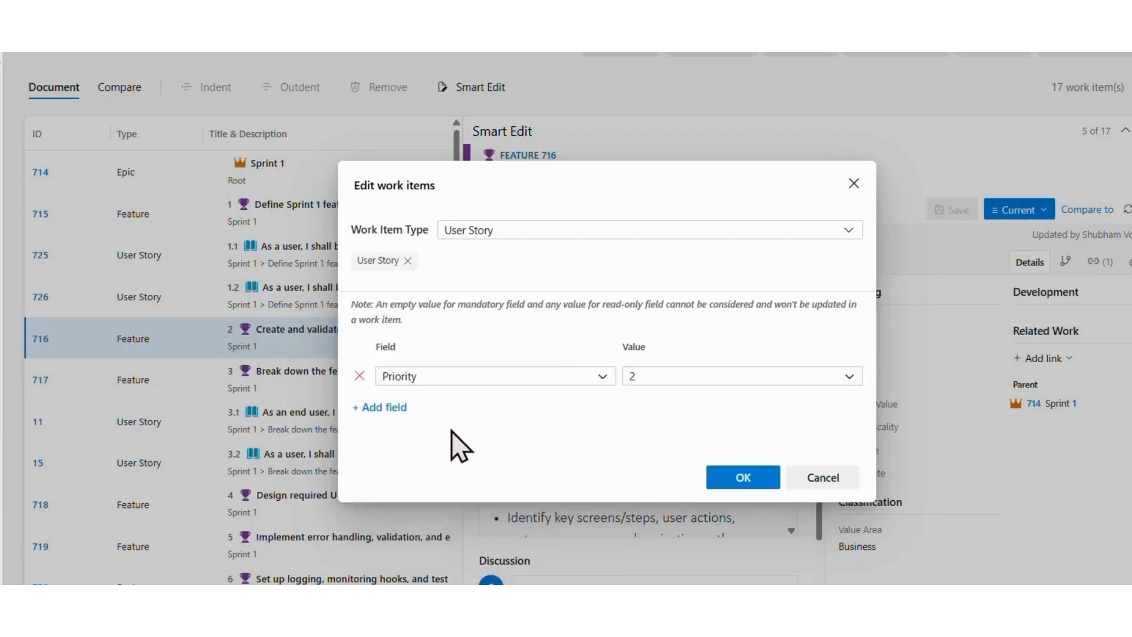
left_click(738, 480)
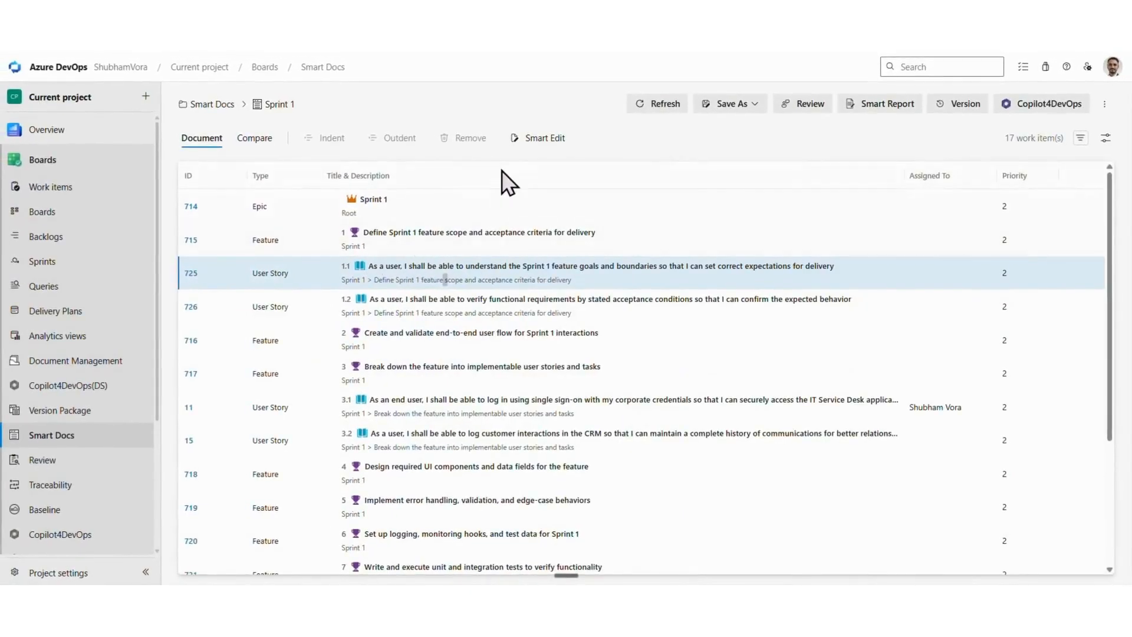
left_click(538, 137)
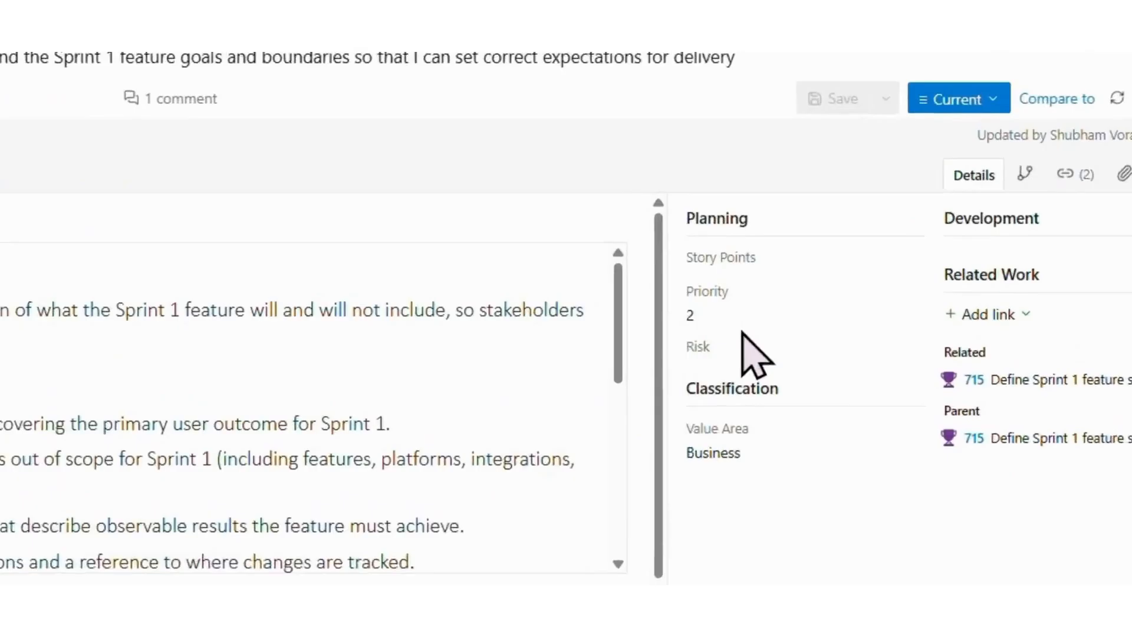
left_click(1128, 58)
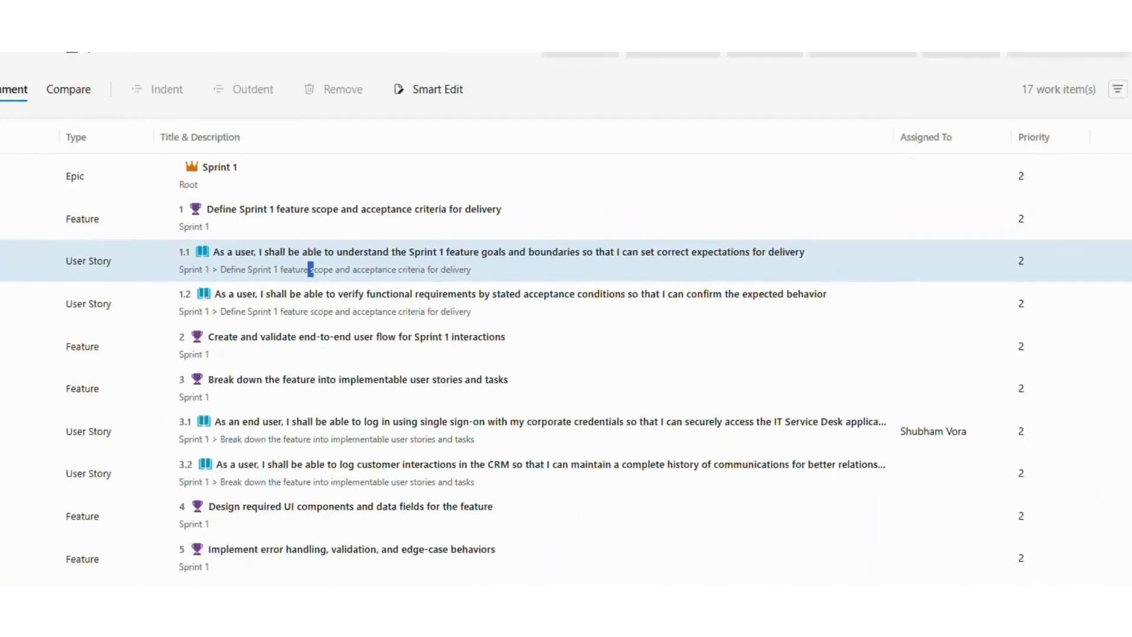
Step: Start cloning the Sprint 1 Smart Docs document, with Demo 1 / Demo 1 Team as the target project
left_click(1044, 103)
left_click(1055, 126)
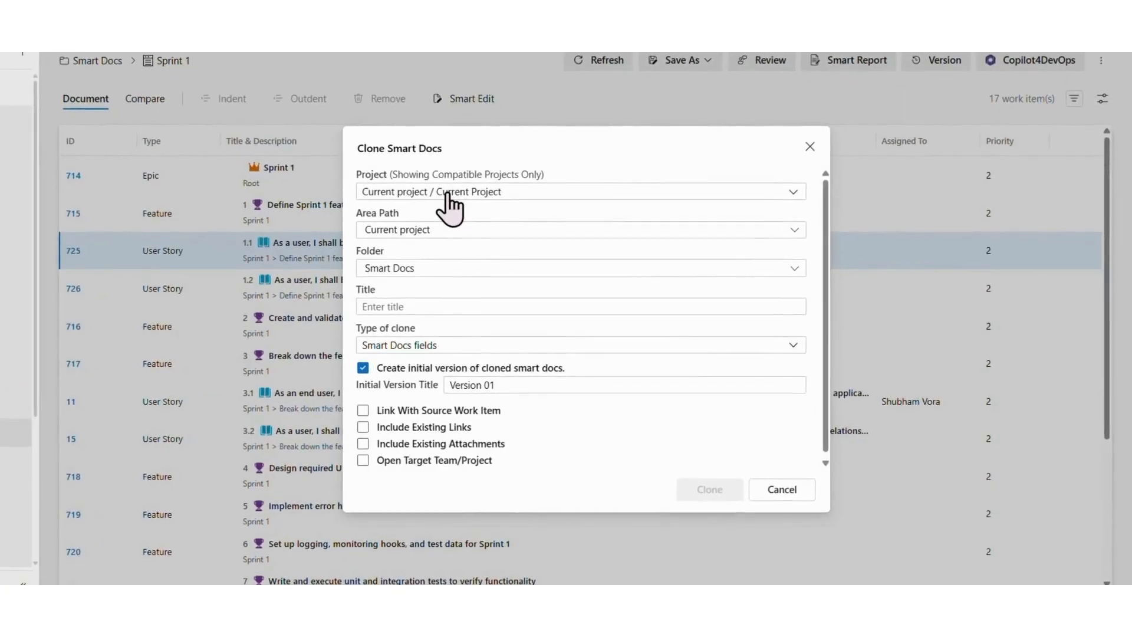
left_click(447, 195)
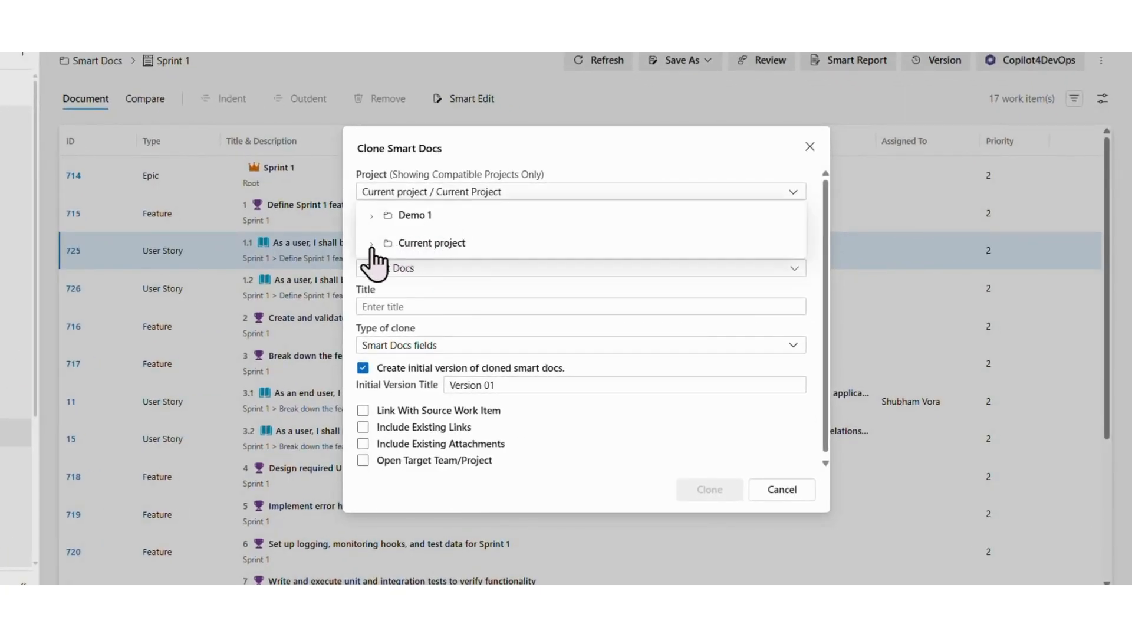
left_click(372, 243)
left_click(383, 216)
left_click(407, 243)
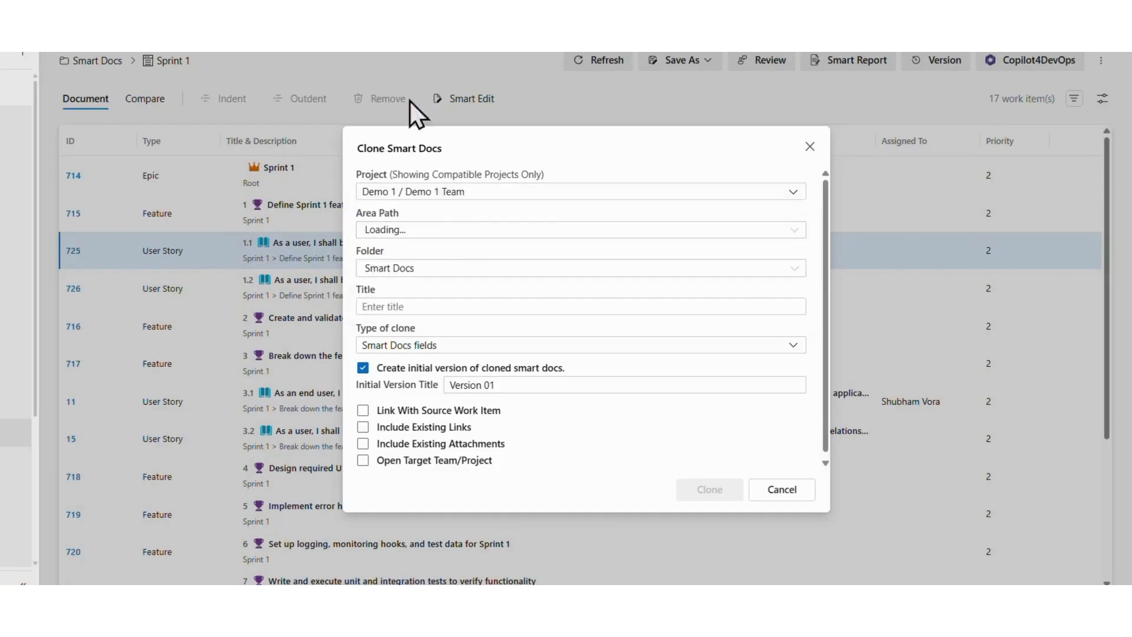
Step: Title the clone Sprint 1, enable Link With Source Work Item, and create the clone
left_click(401, 304)
type("Sprint 1")
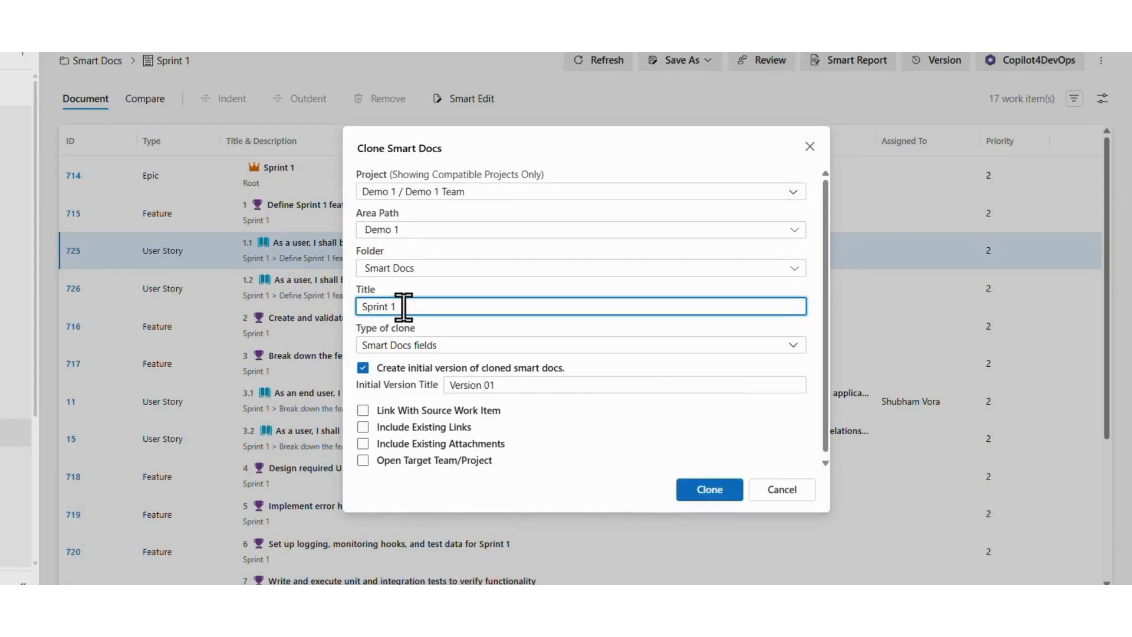
left_click(382, 412)
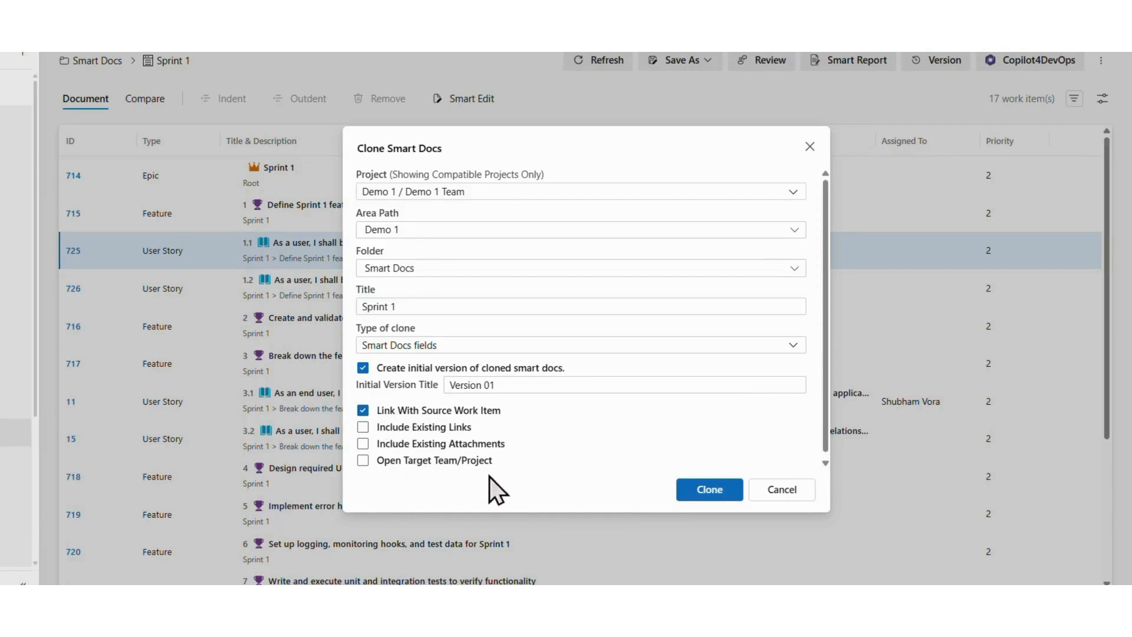
left_click(709, 491)
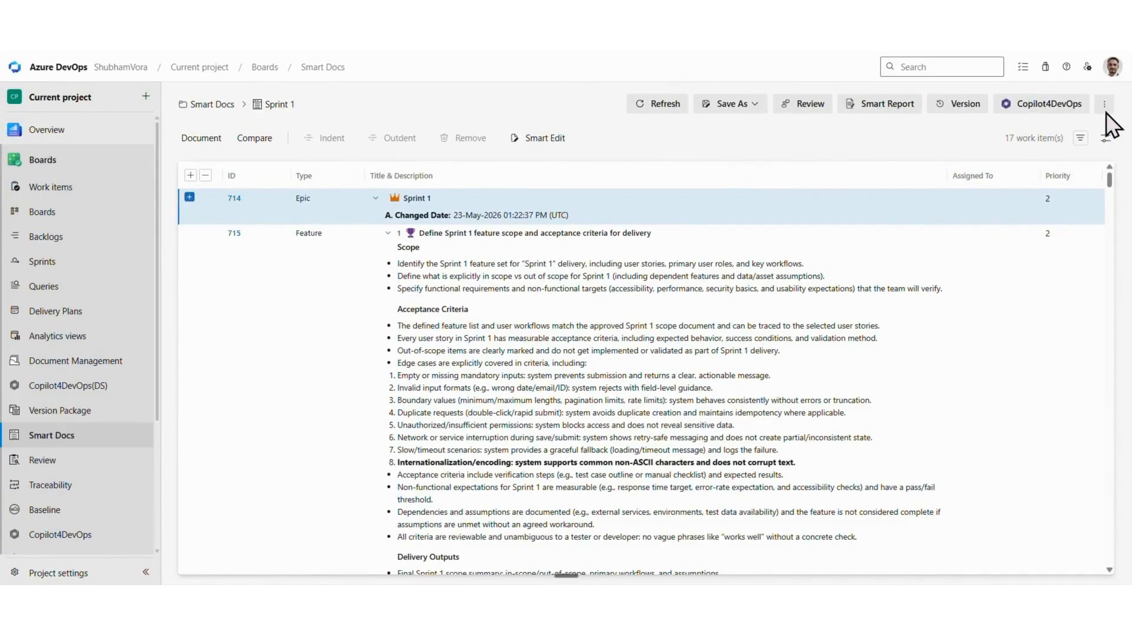
Step: Save the Sprint 1 document as a template named Sprint 1
left_click(1105, 105)
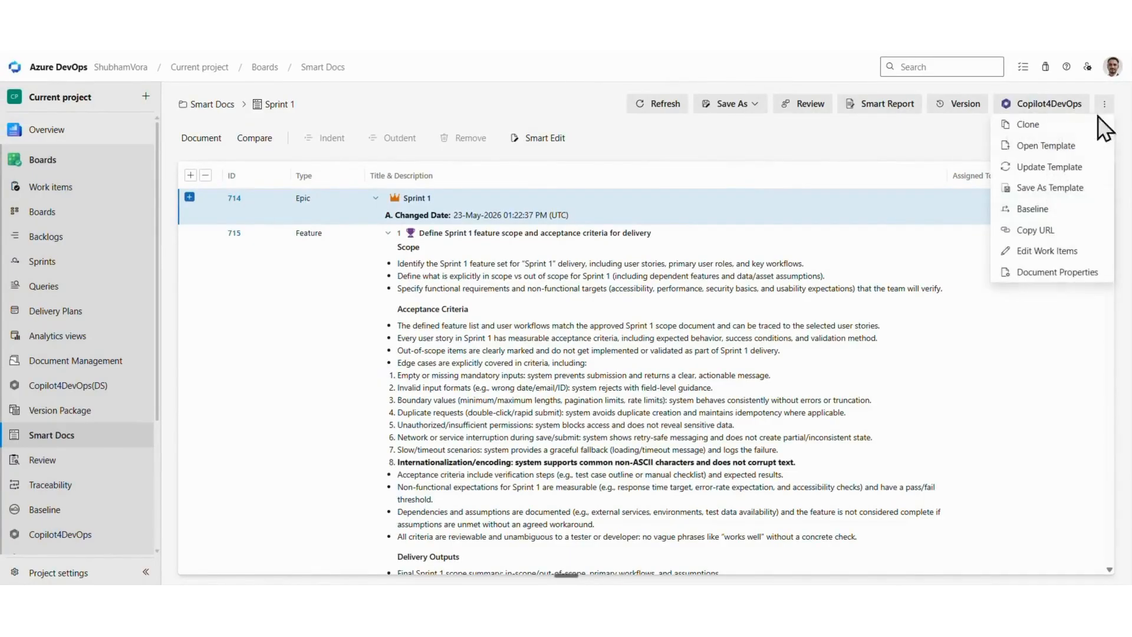
left_click(1049, 188)
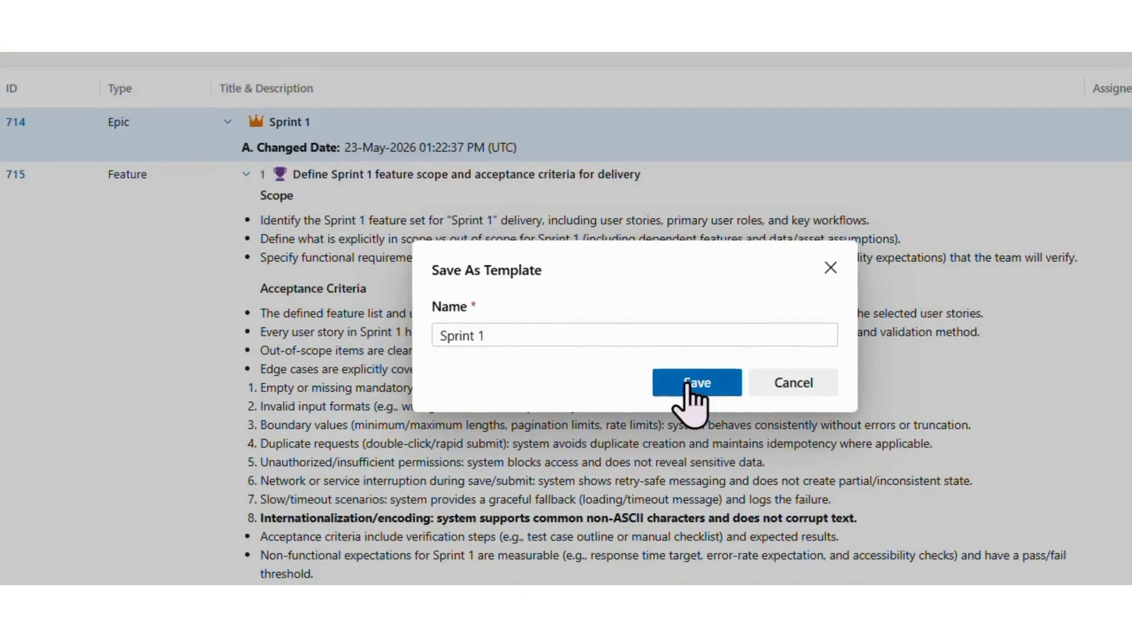
left_click(689, 373)
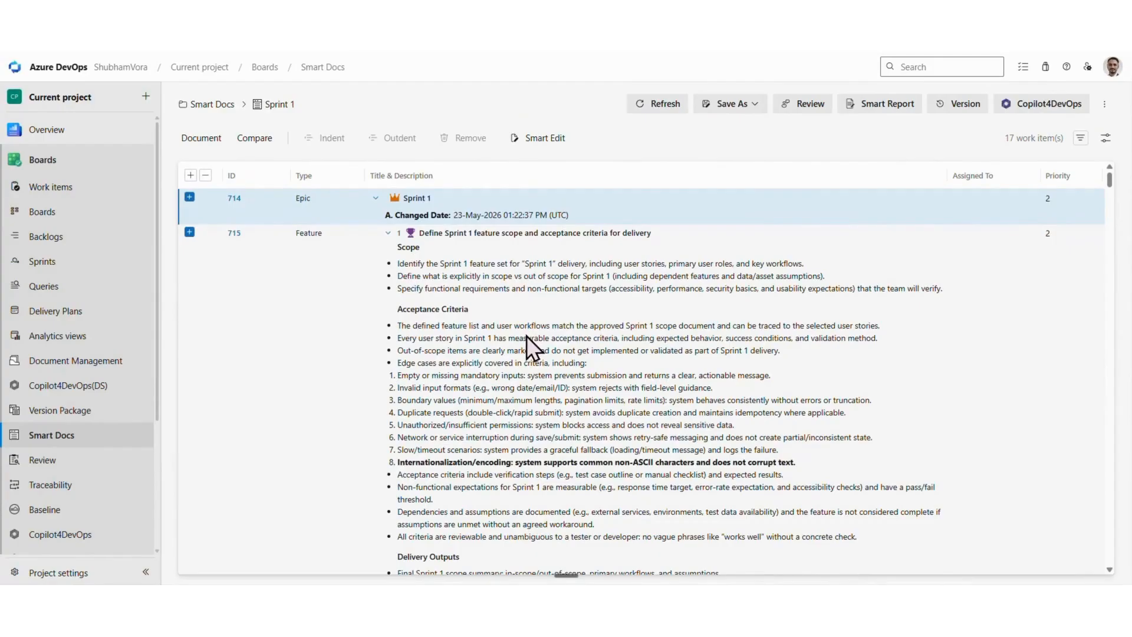
Step: Browse the template folders in the Smart Docs Template Designer, including Meta Templates
left_click(215, 105)
left_click(324, 158)
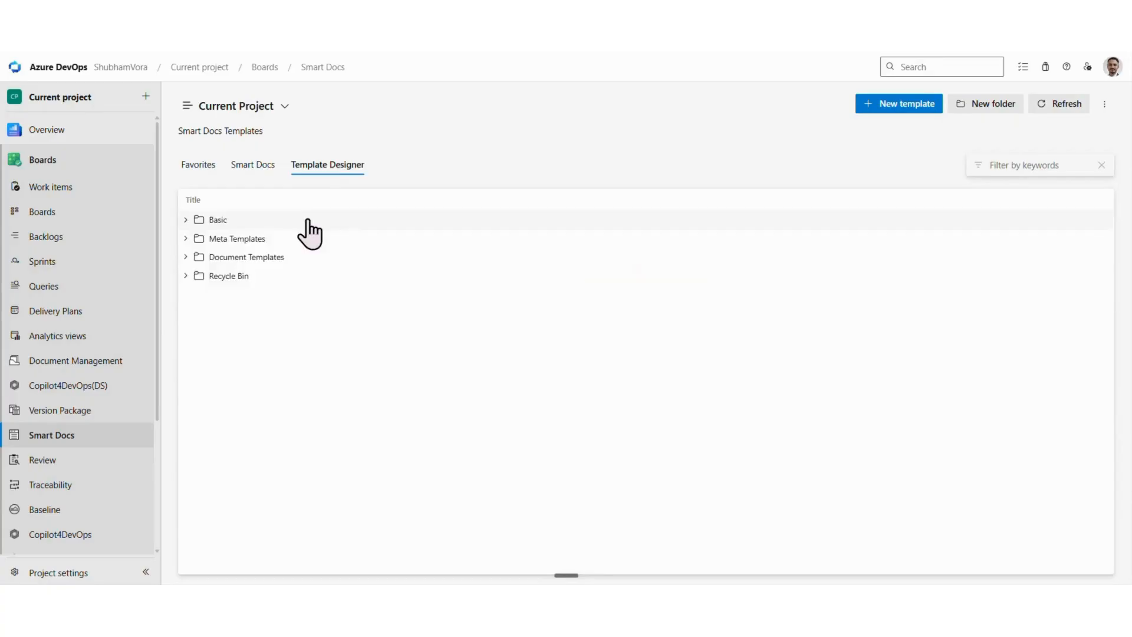
left_click(310, 221)
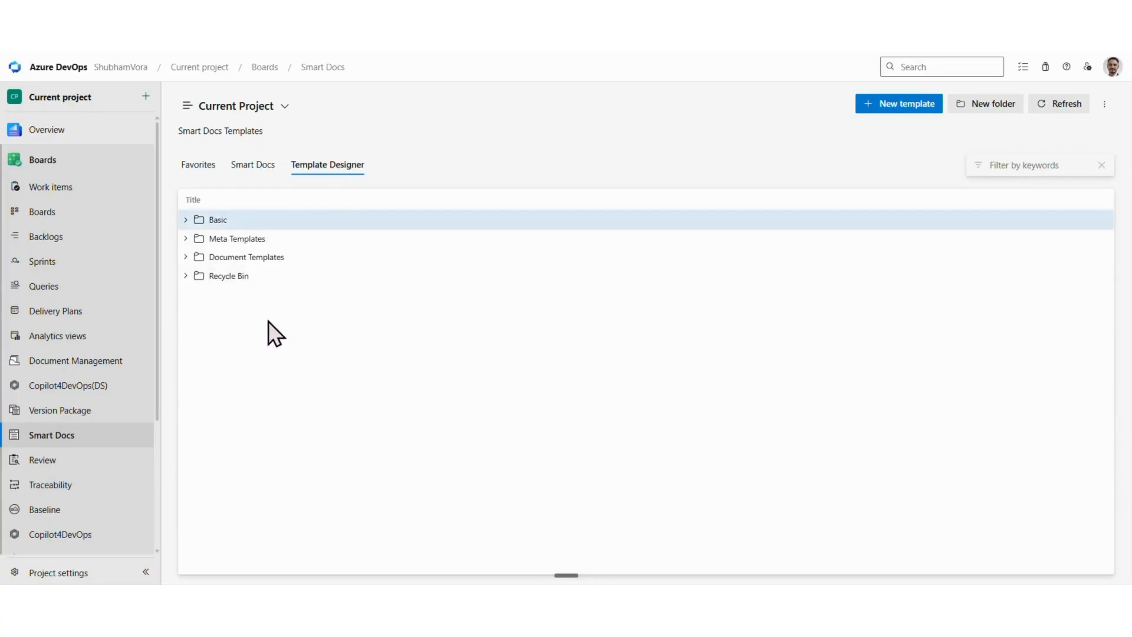
left_click(189, 239)
left_click(196, 293)
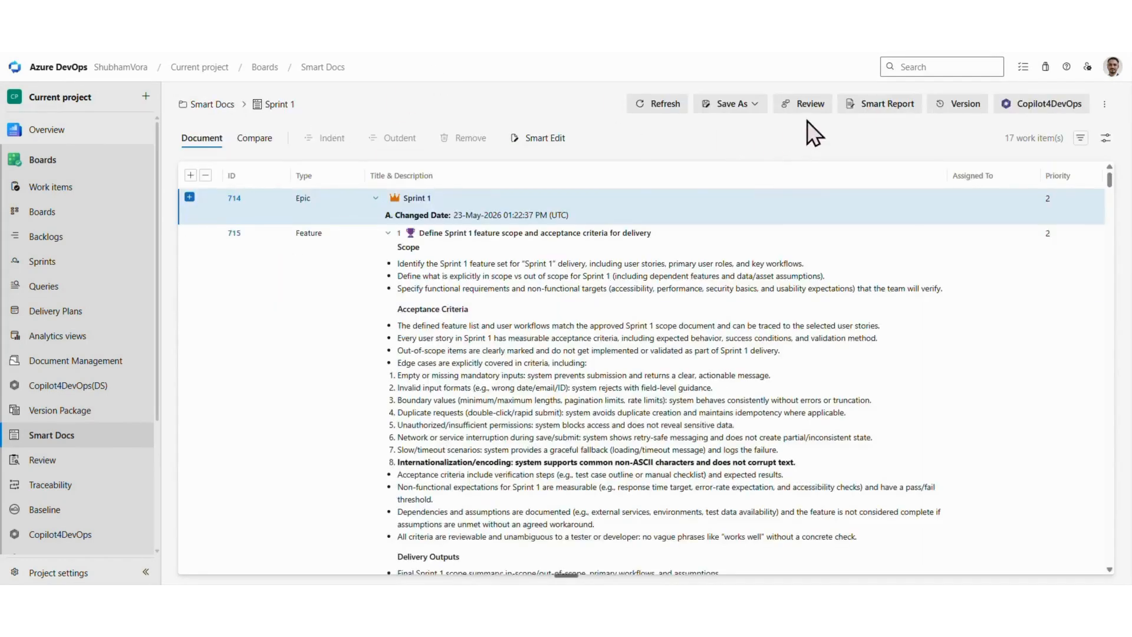
Step: Generate a Smart Report of the Sprint 1 document with the Smart Docs table template and Default stylesheet, and review it
left_click(878, 107)
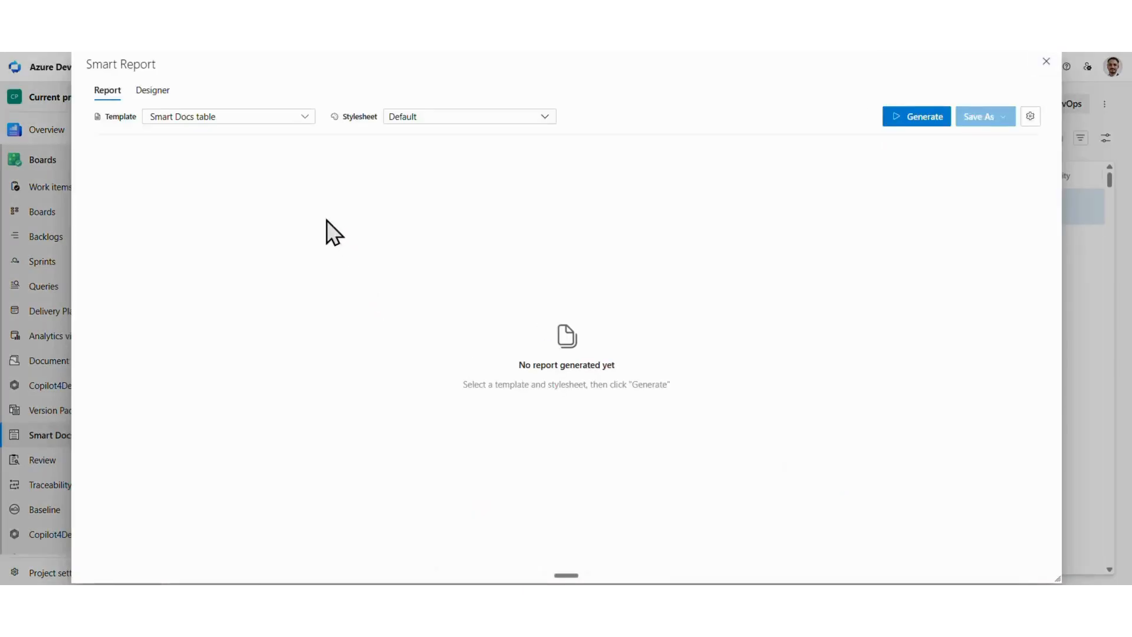
left_click(210, 116)
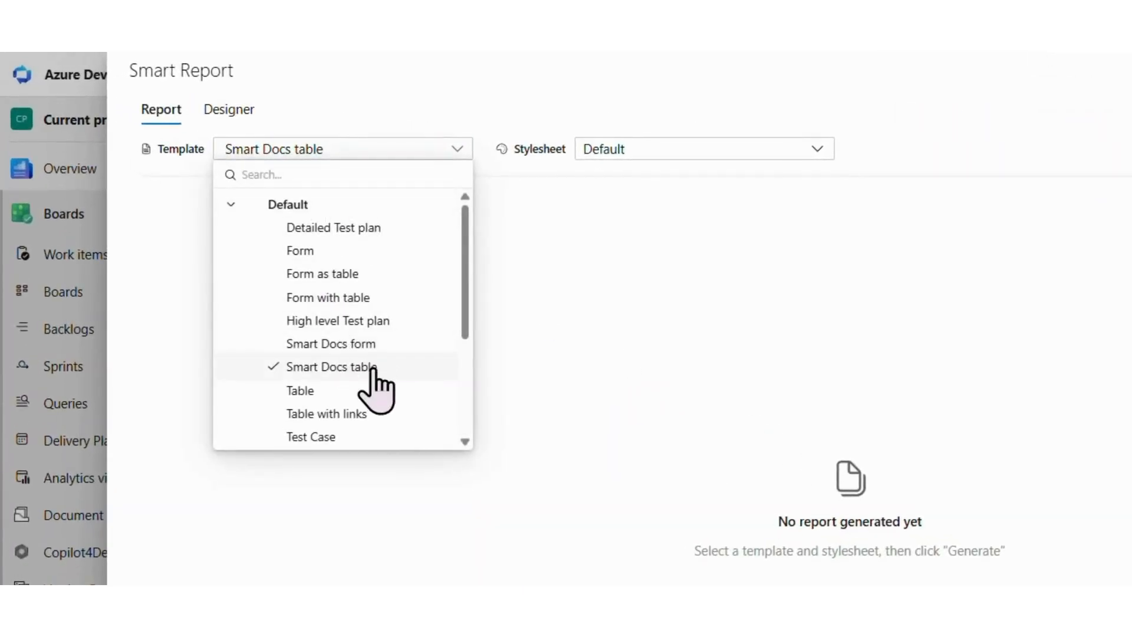
left_click(373, 368)
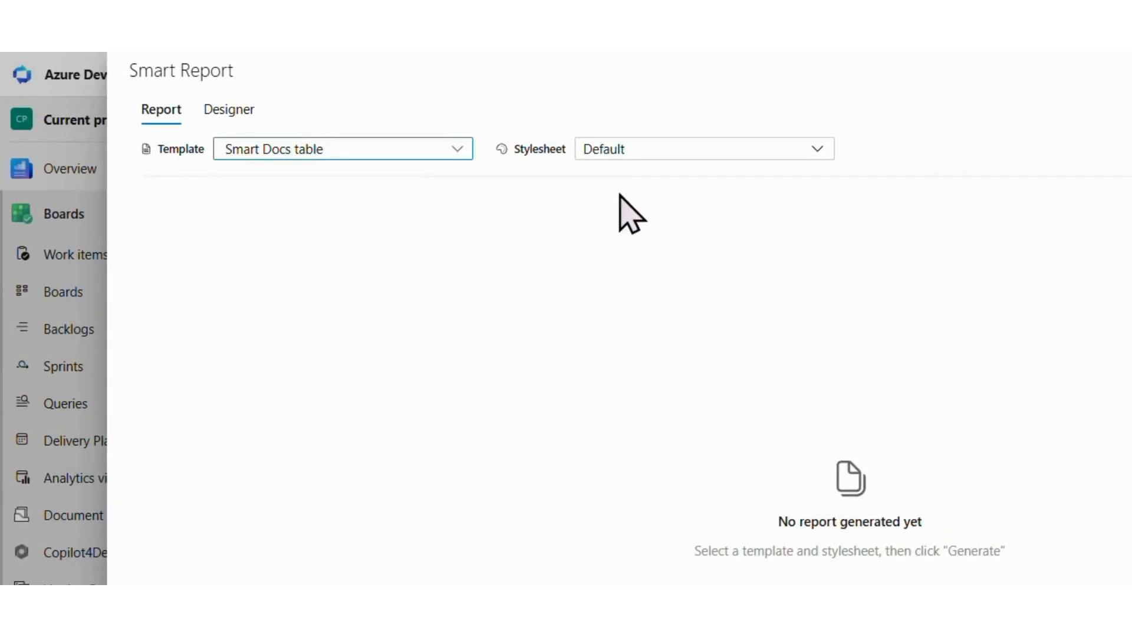
left_click(661, 149)
left_click(655, 188)
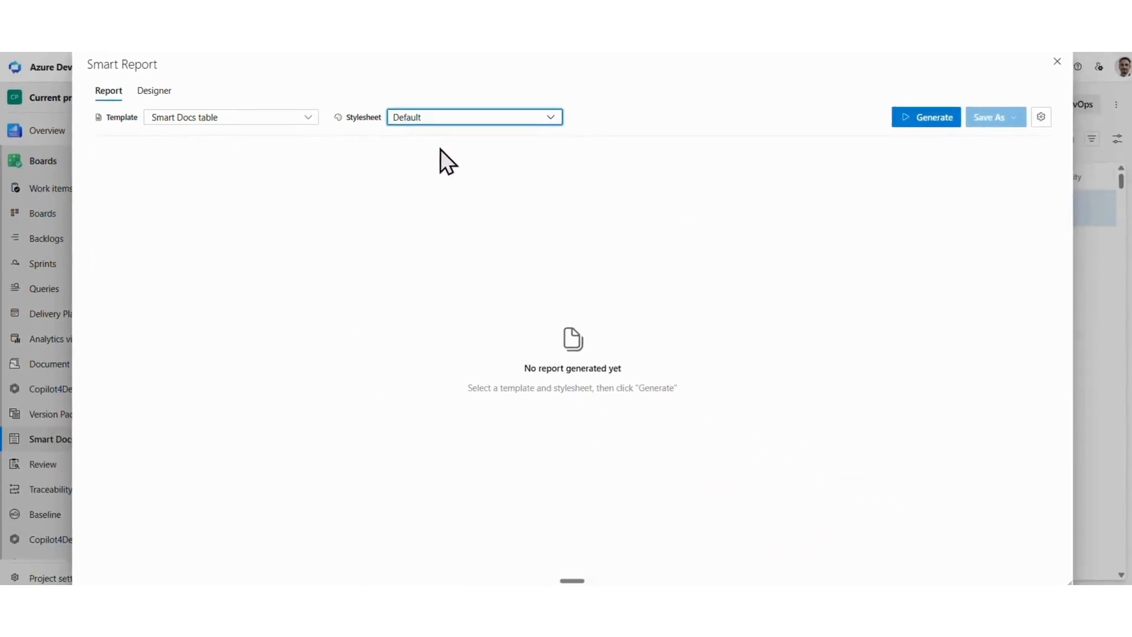
left_click(947, 113)
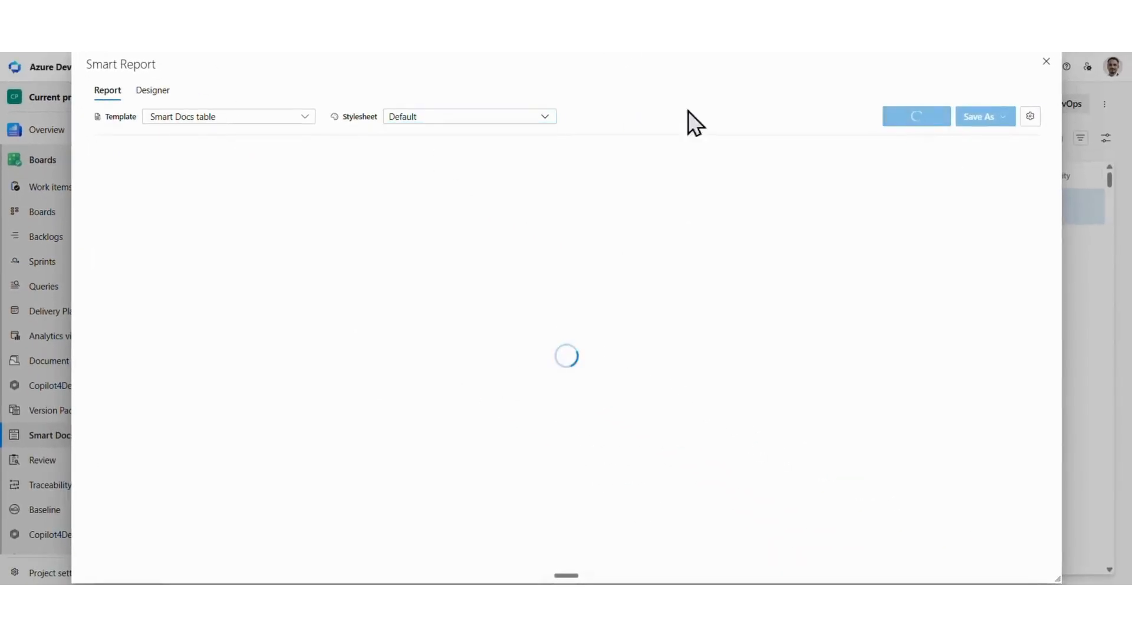
scroll(644, 270, "down", 15)
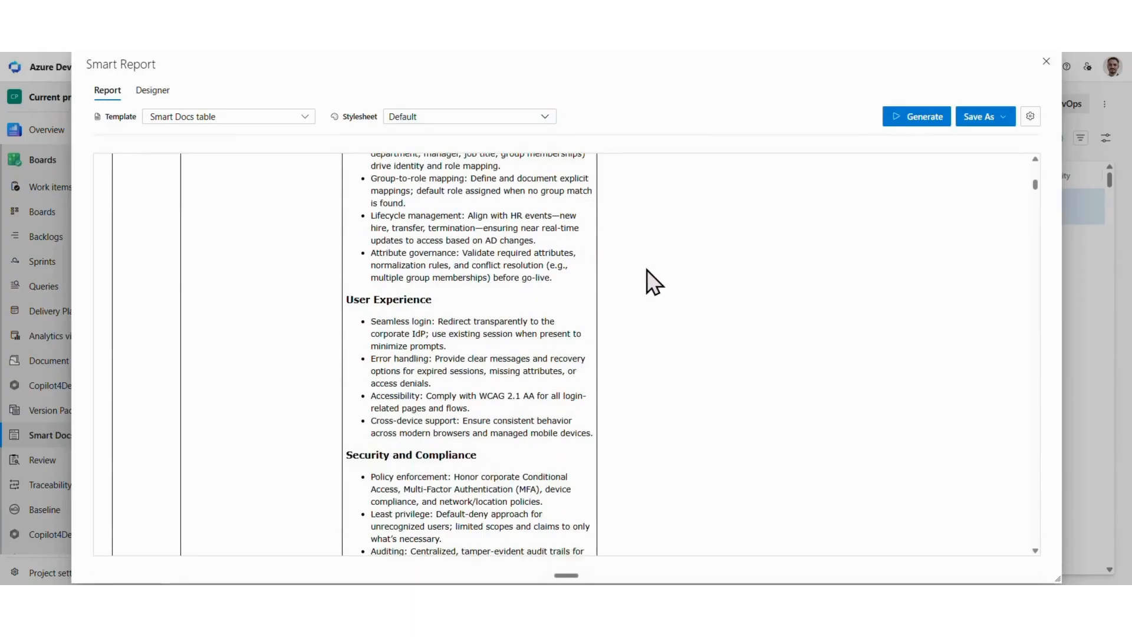
scroll(646, 269, "down", 15)
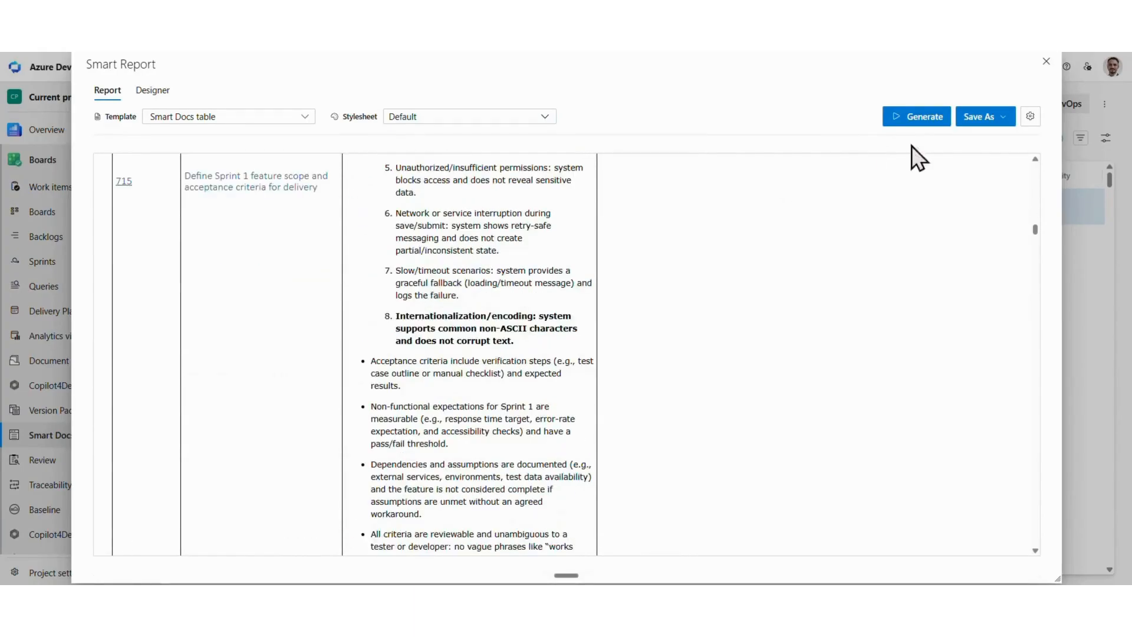
Step: Save the report as the Word document Smart Report of Sprint 1 in Downloads using Copilot4DevOps_Document_Template.docx, and close the report
left_click(972, 146)
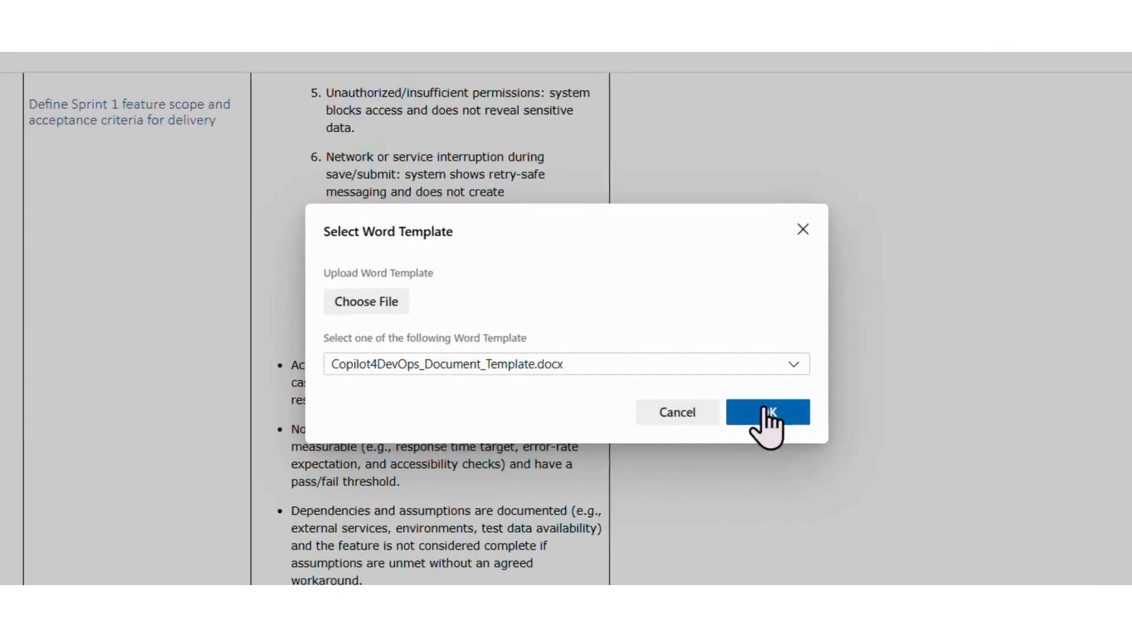
left_click(777, 414)
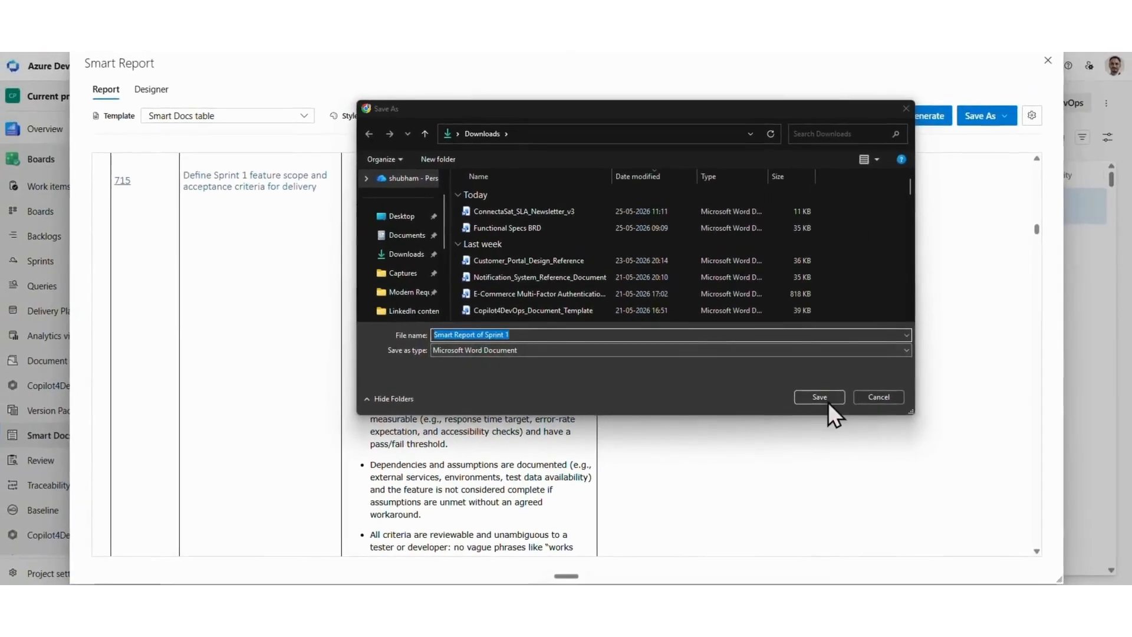
left_click(826, 401)
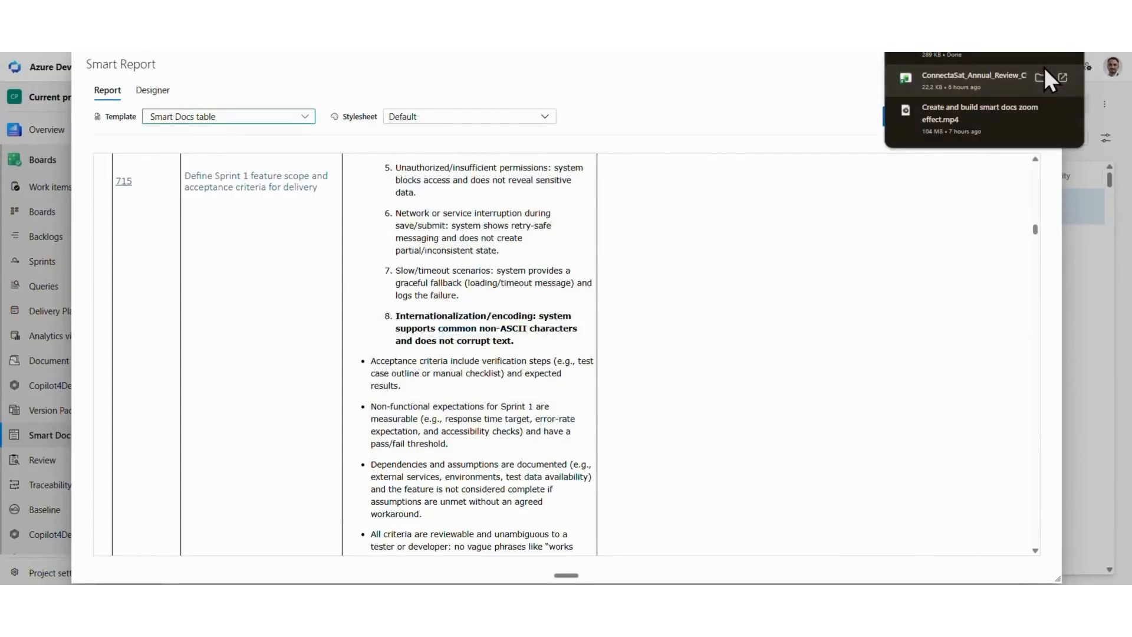
left_click(1047, 62)
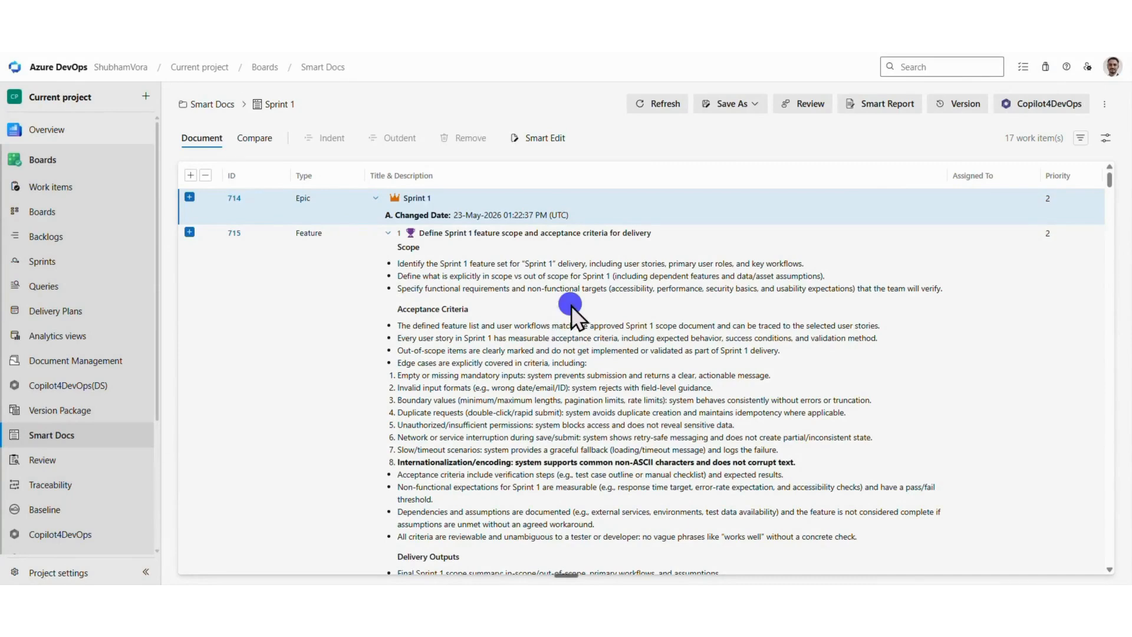
Step: Open the Edit work item dialog for feature 715 and close it without changing any field
right_click(571, 305)
mouse_move(641, 321)
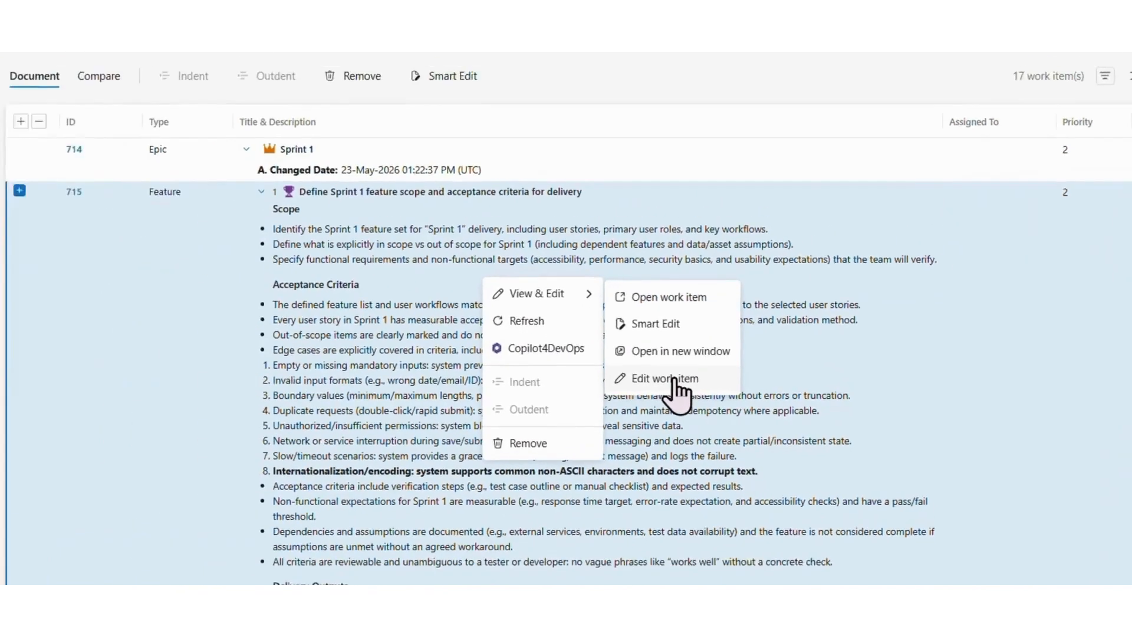
left_click(612, 371)
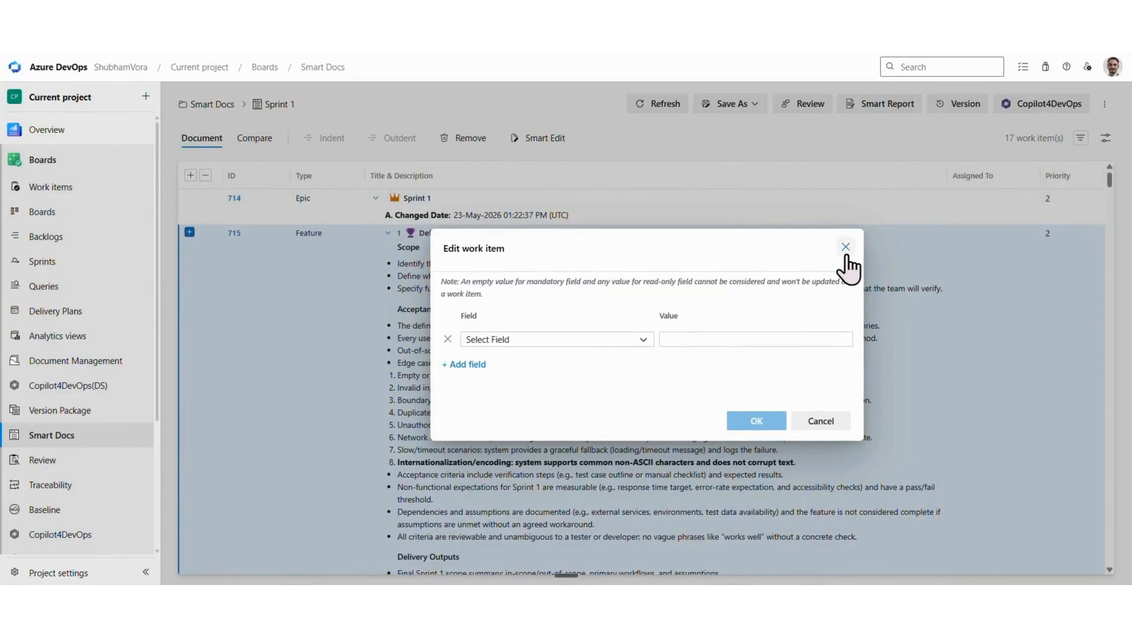
left_click(847, 249)
scroll(593, 313, "down", 5)
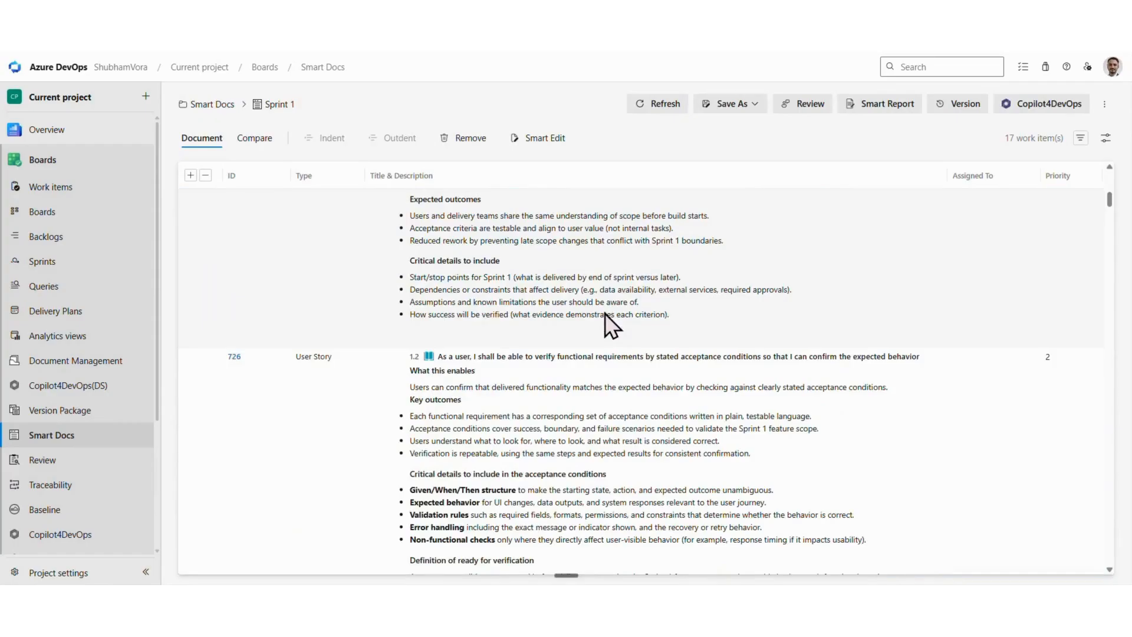